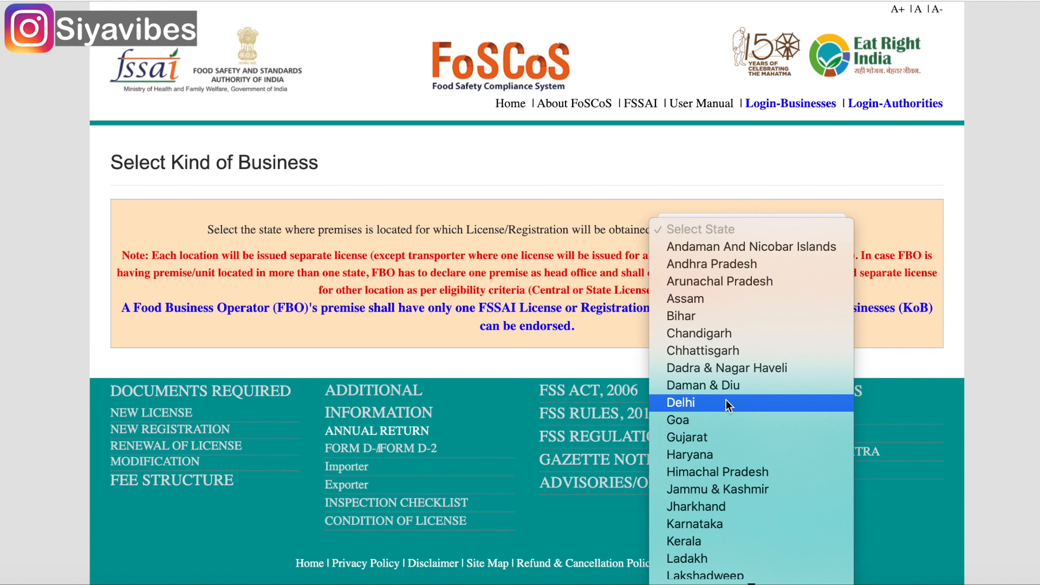
Browse the Food Services, Central Govt. Agencies and Head Office business categories, ending on Food Services.
{"action": "scroll", "coordinate": [728, 406], "scroll_direction": "down", "scroll_amount": 1}
{"action": "scroll", "coordinate": [726, 400], "scroll_direction": "down", "scroll_amount": 3}
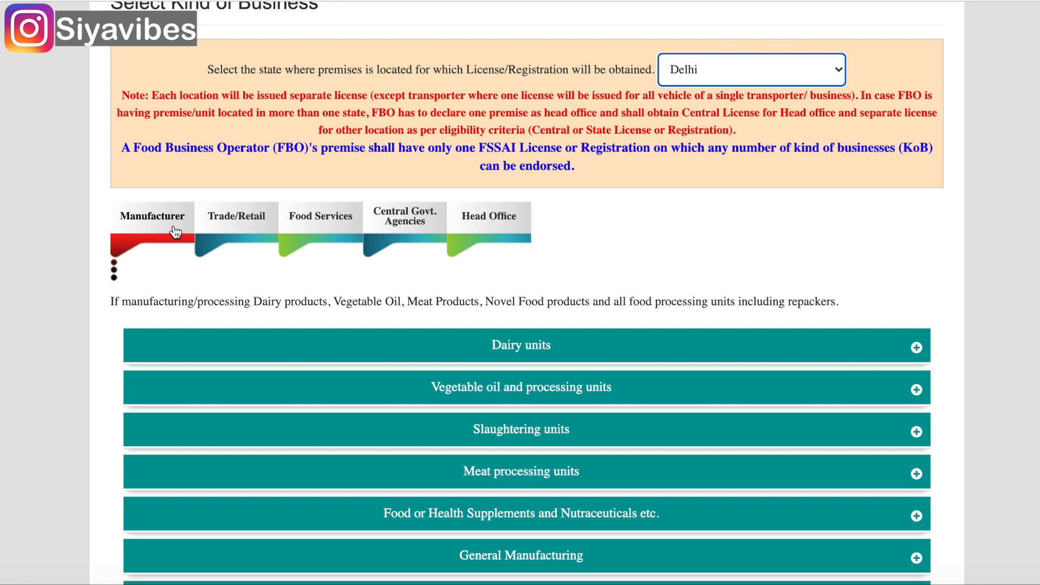
{"action": "left_click", "coordinate": [318, 231]}
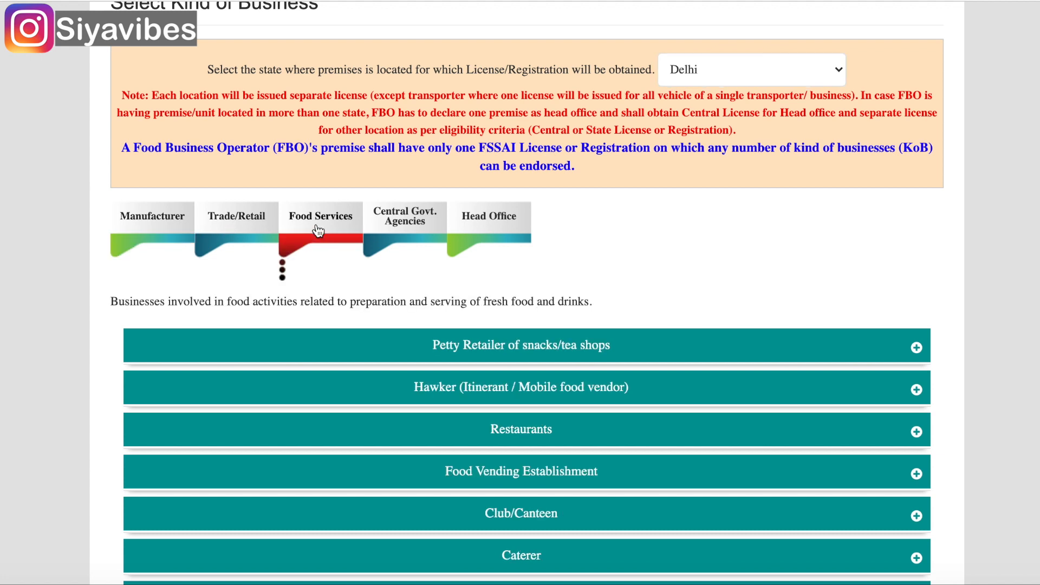
{"action": "left_click", "coordinate": [399, 230]}
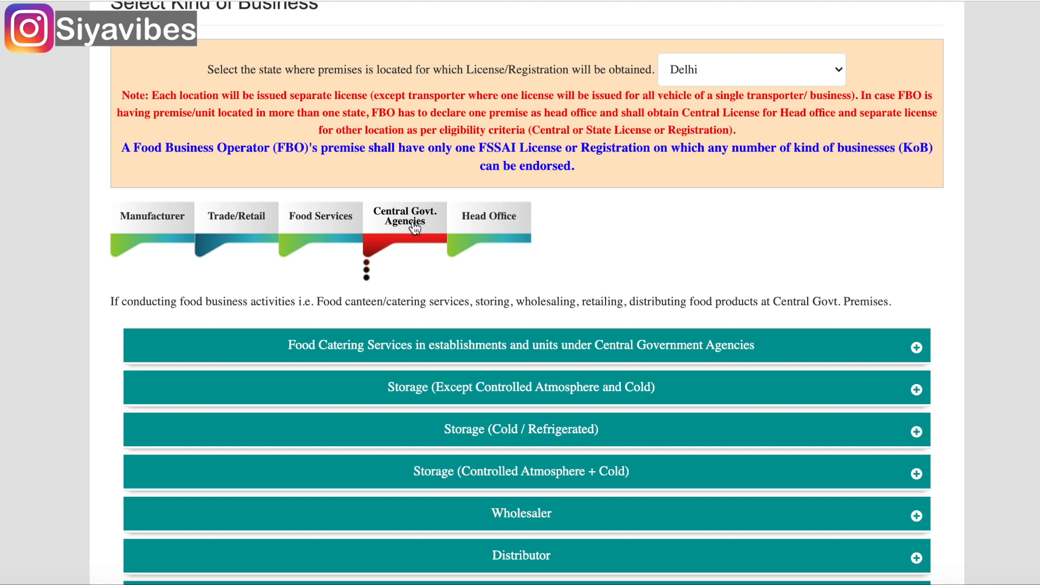
{"action": "left_click", "coordinate": [491, 222]}
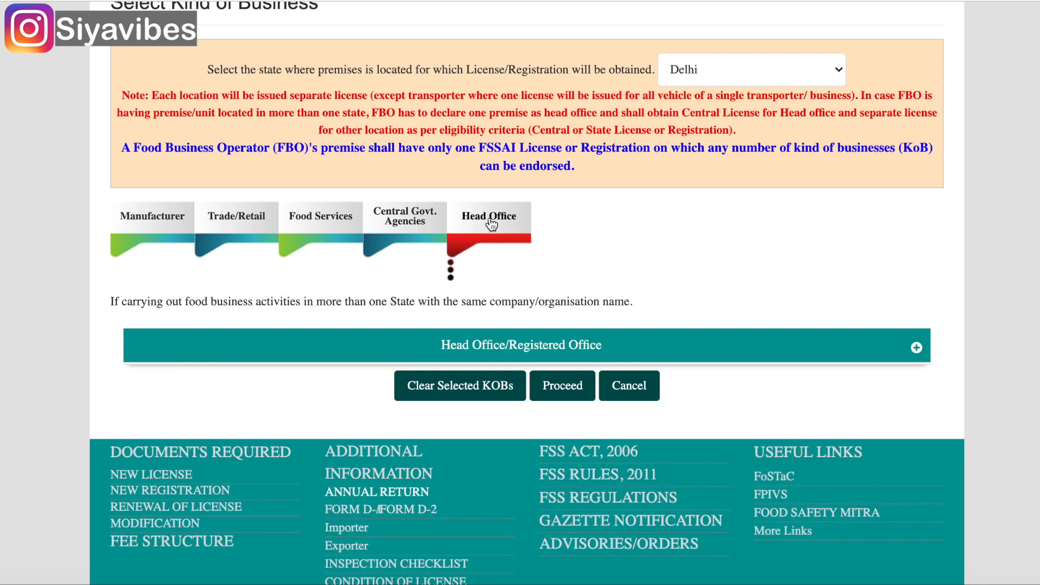
{"action": "left_click", "coordinate": [323, 224]}
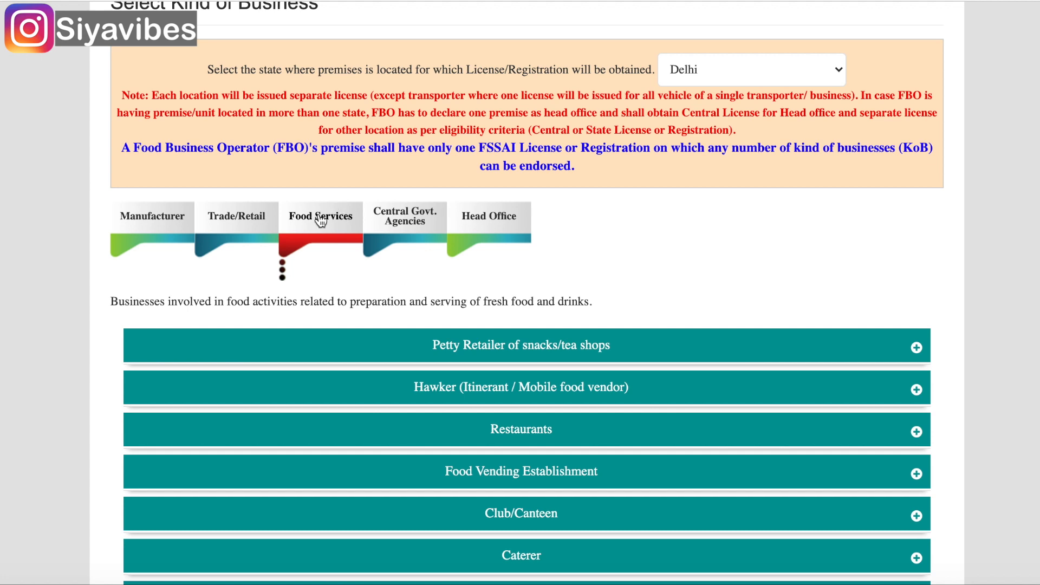
{"action": "scroll", "coordinate": [638, 236], "scroll_direction": "down", "scroll_amount": 3}
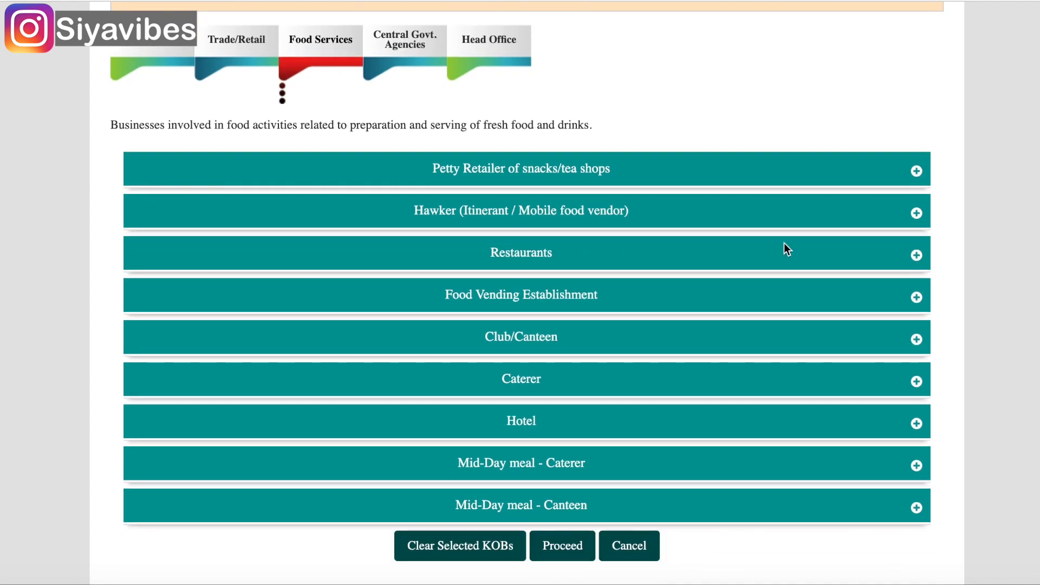
Pick up-to-12-lakh turnover for Restaurants and Hotel, then check their eligibility.
{"action": "left_click", "coordinate": [916, 255]}
{"action": "scroll", "coordinate": [921, 256], "scroll_direction": "down", "scroll_amount": 2}
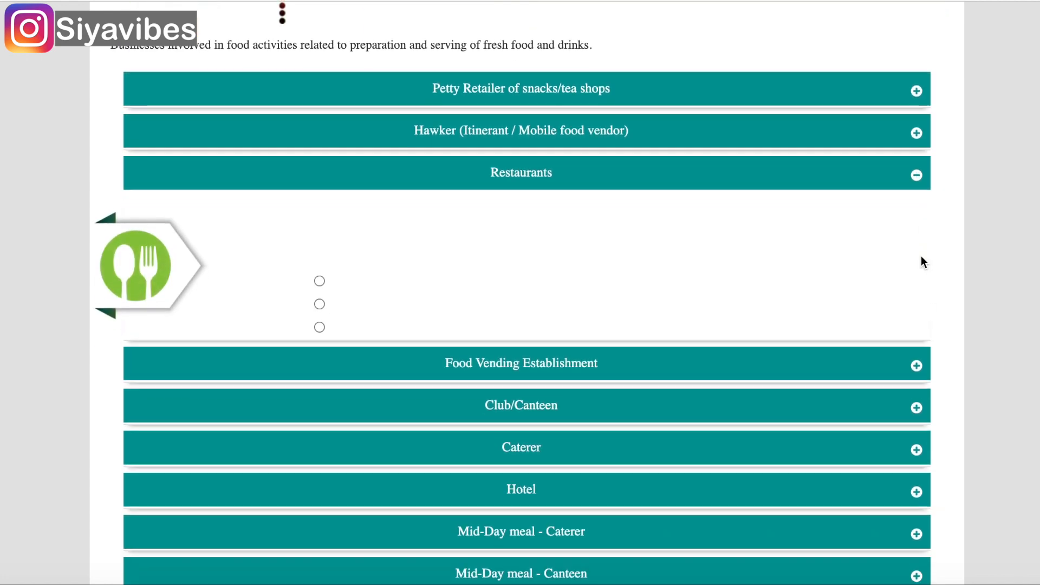
{"action": "scroll", "coordinate": [395, 245], "scroll_direction": "down", "scroll_amount": 1}
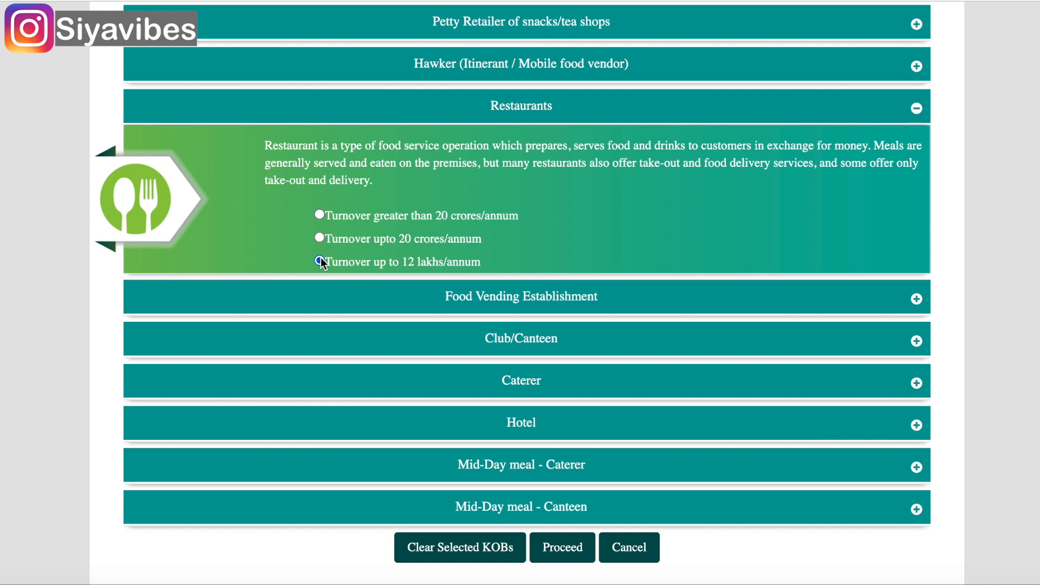
{"action": "scroll", "coordinate": [472, 325], "scroll_direction": "down", "scroll_amount": 2}
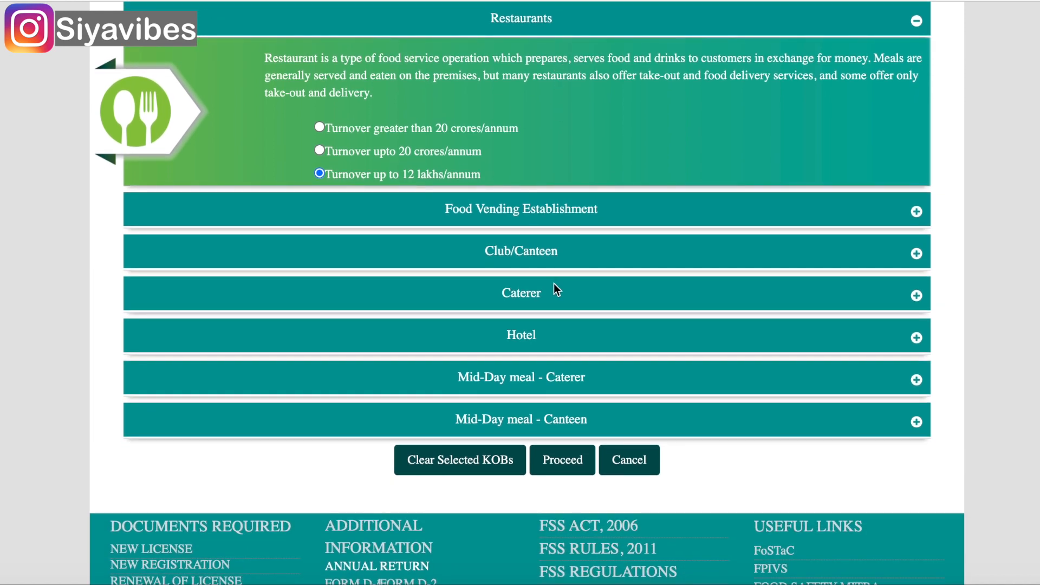
{"action": "left_click", "coordinate": [548, 297]}
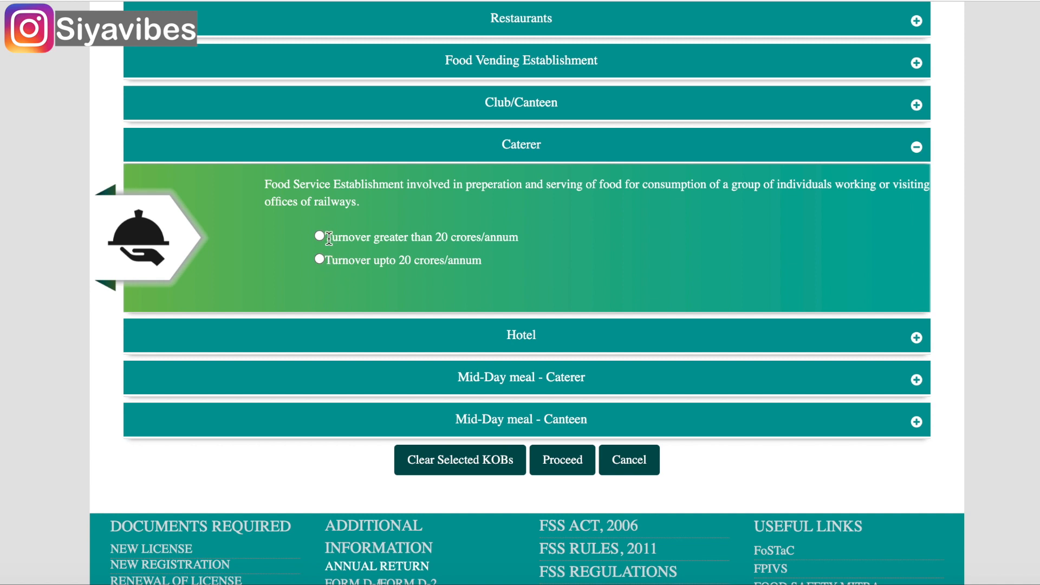
{"action": "left_click", "coordinate": [462, 348]}
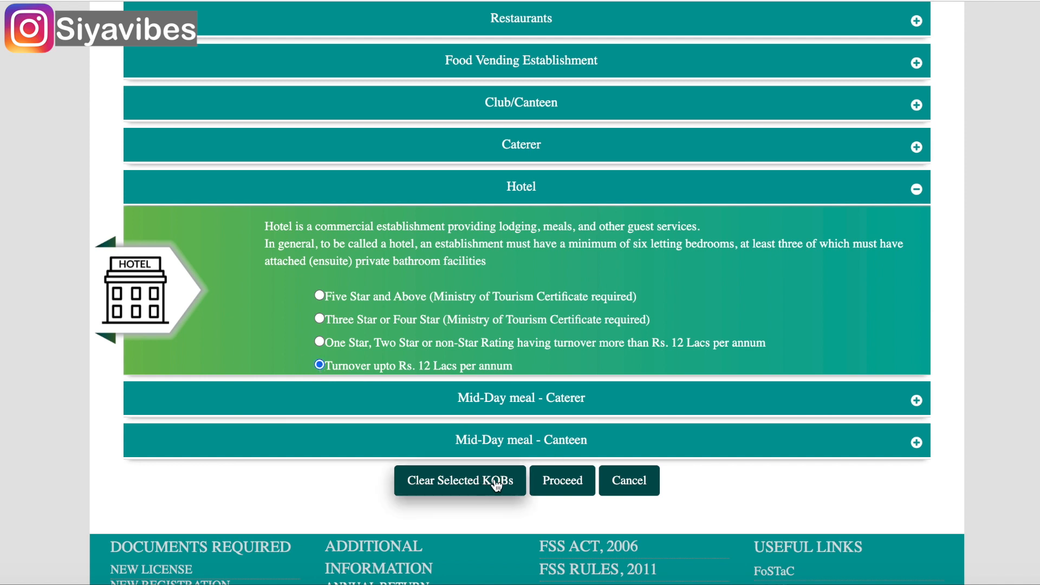
{"action": "left_click", "coordinate": [569, 484]}
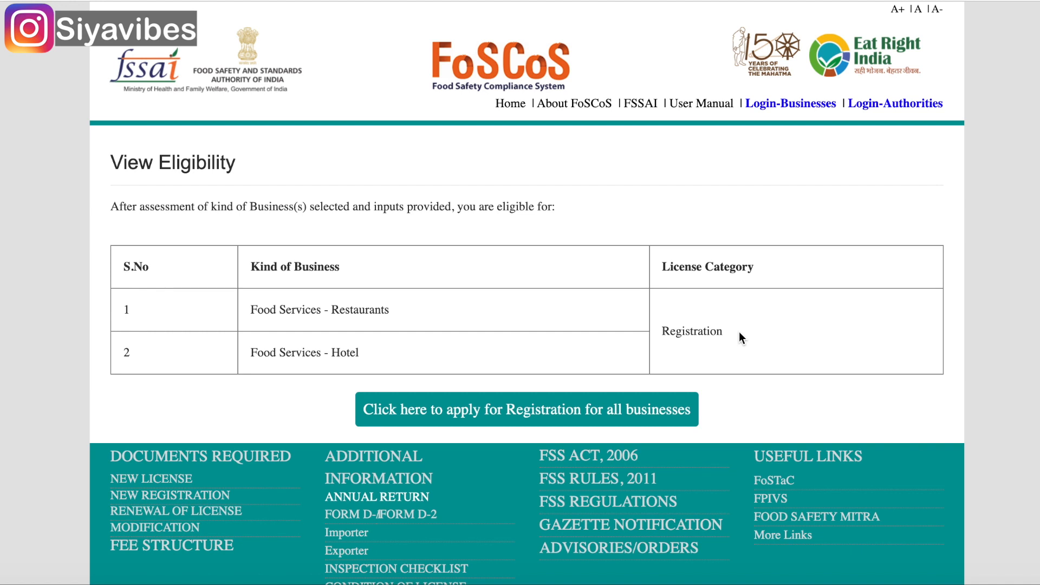
Start the Form A registration application covering both Restaurants and Hotel.
{"action": "left_click", "coordinate": [592, 413]}
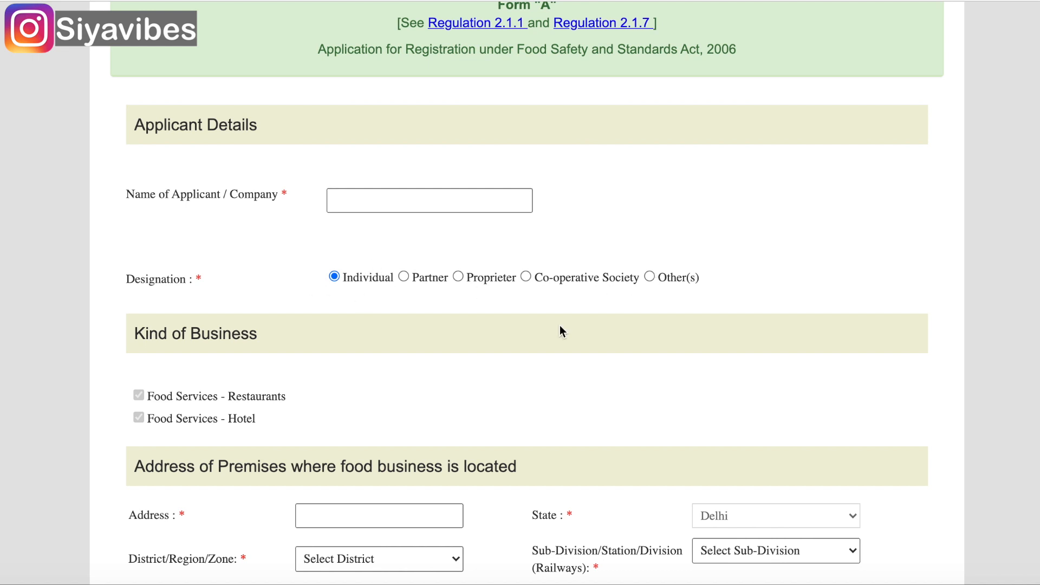
Type the premises address line, correcting the typos in the occupant's name.
{"action": "scroll", "coordinate": [494, 349], "scroll_direction": "down", "scroll_amount": 5}
{"action": "left_click", "coordinate": [319, 242]}
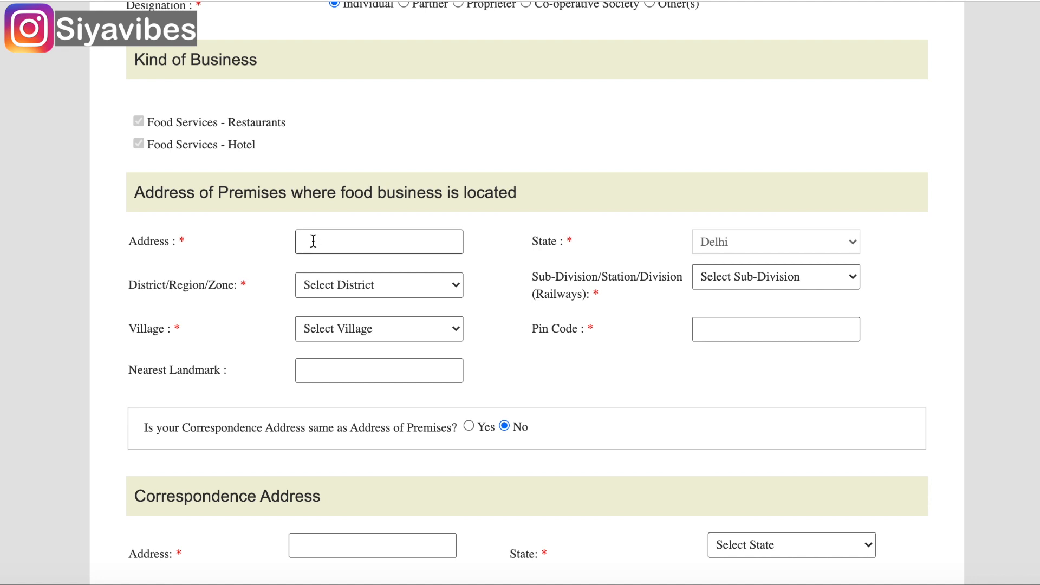
{"action": "left_click", "coordinate": [388, 240]}
{"action": "type", "text": "mallika d/"}
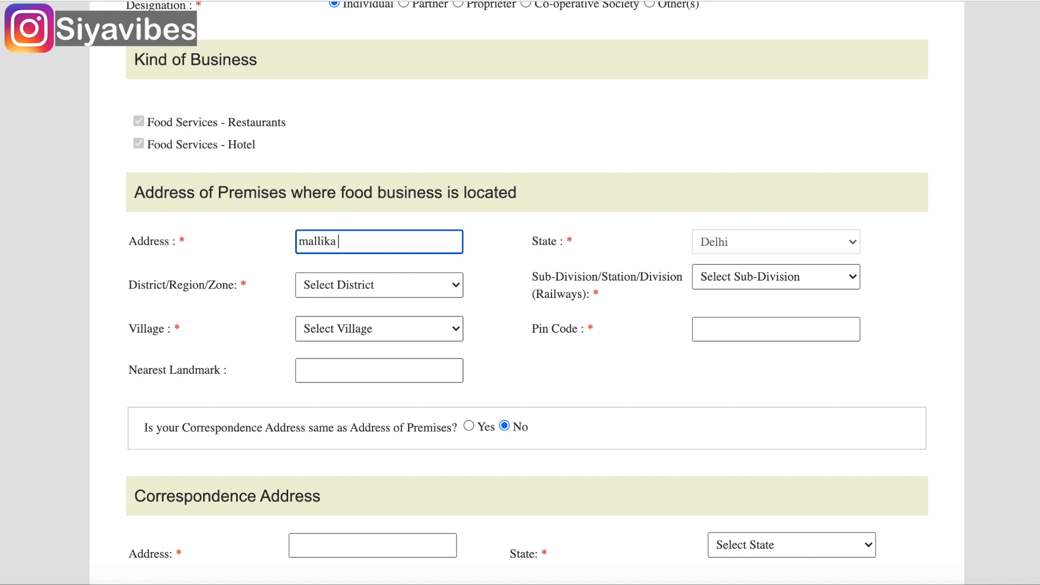
{"action": "key", "text": "BackSpace"}
{"action": "key", "text": "BackSpace"}
{"action": "type", "text": "w/o panlkaj"}
{"action": "key", "text": "BackSpace"}
{"action": "key", "text": "BackSpace"}
{"action": "key", "text": "BackSpace"}
{"action": "key", "text": "BackSpace"}
{"action": "type", "text": "kaj"}
Set district South, sub-division HAUZ KHAS and village HAUZ RANI; make correspondence address the same.
{"action": "left_click", "coordinate": [411, 292]}
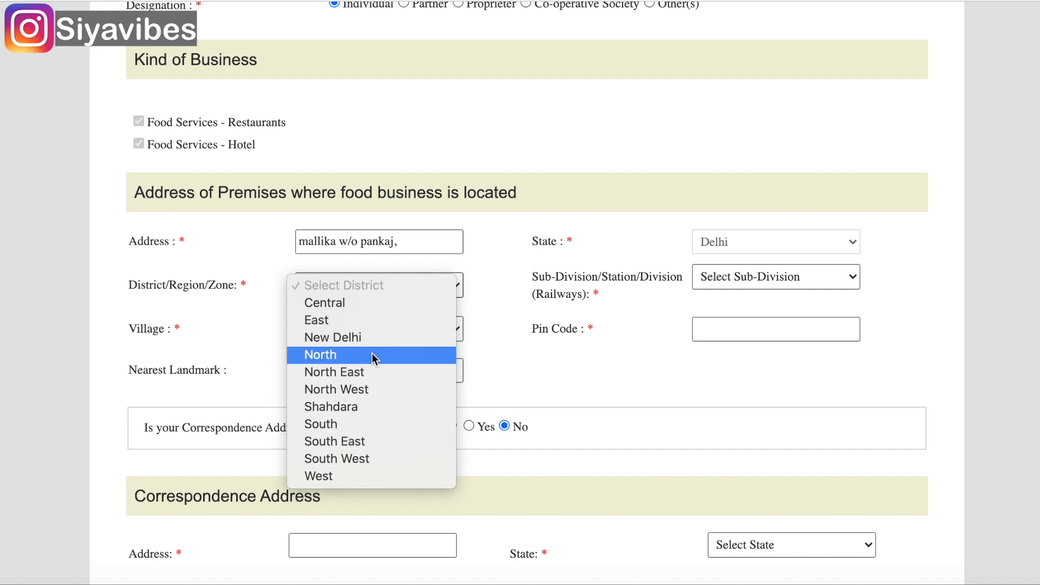
{"action": "left_click", "coordinate": [357, 425]}
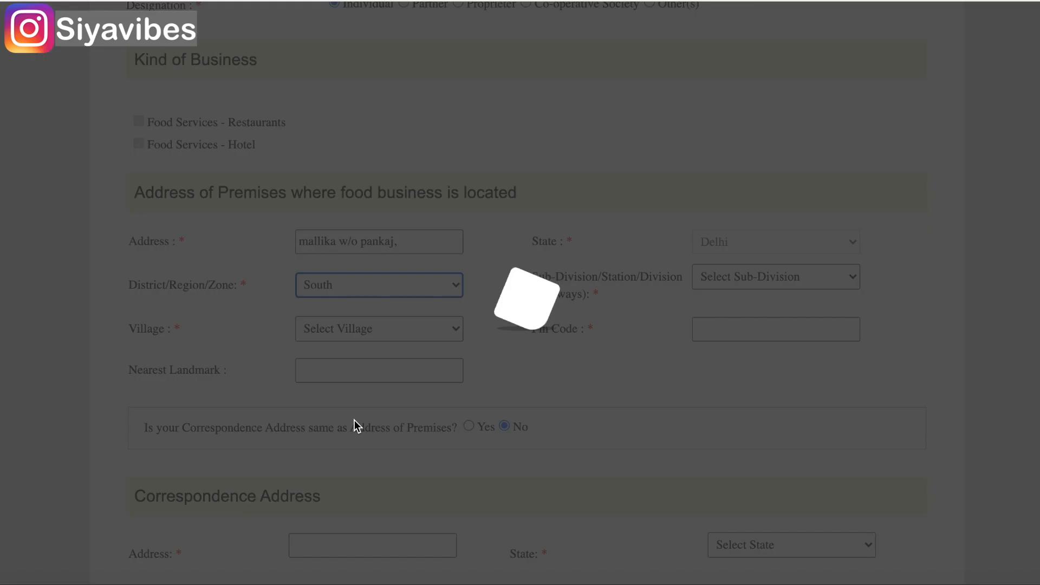
{"action": "left_click", "coordinate": [750, 277]}
{"action": "left_click", "coordinate": [744, 292]}
{"action": "left_click", "coordinate": [397, 329]}
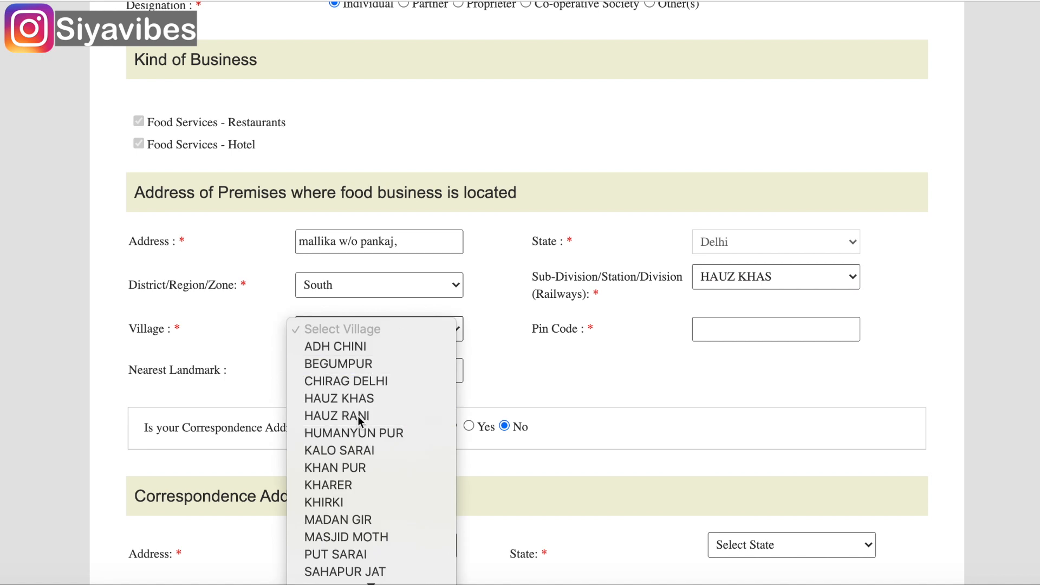
{"action": "left_click", "coordinate": [358, 415]}
{"action": "scroll", "coordinate": [680, 251], "scroll_direction": "down", "scroll_amount": 4}
{"action": "scroll", "coordinate": [587, 278], "scroll_direction": "down", "scroll_amount": 1}
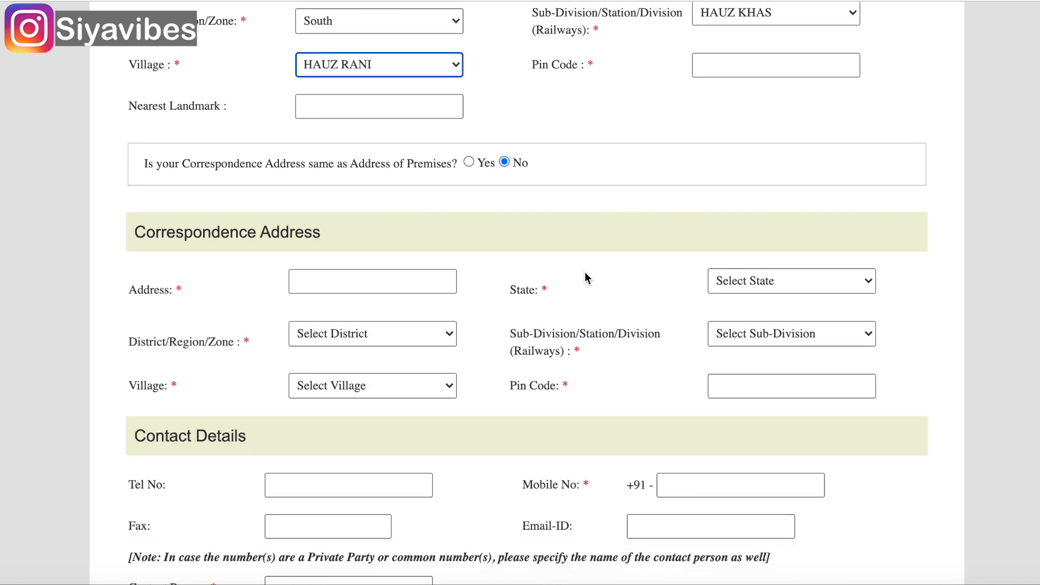
{"action": "scroll", "coordinate": [588, 278], "scroll_direction": "down", "scroll_amount": 3}
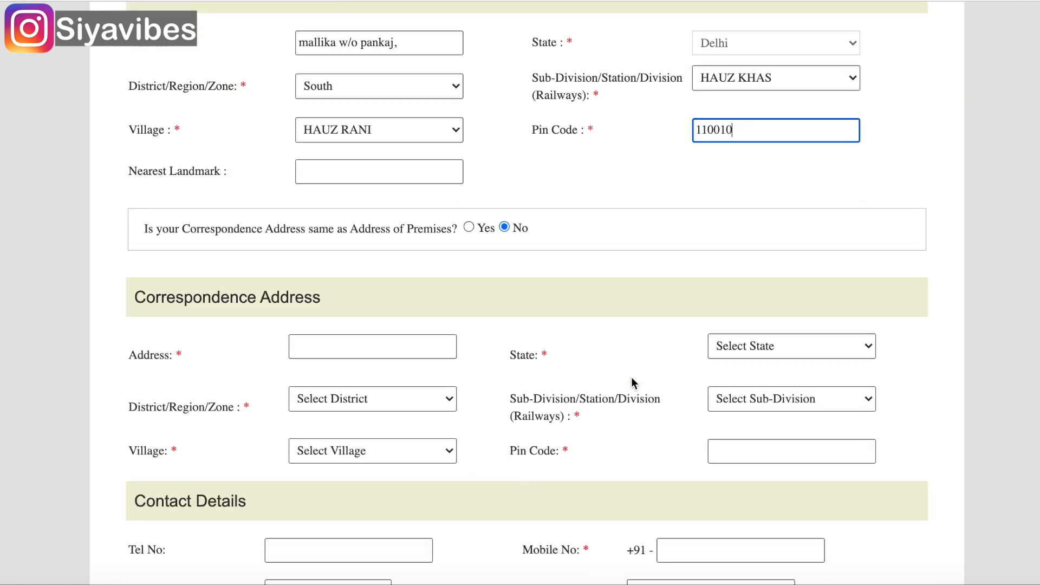
{"action": "scroll", "coordinate": [632, 382], "scroll_direction": "down", "scroll_amount": 2}
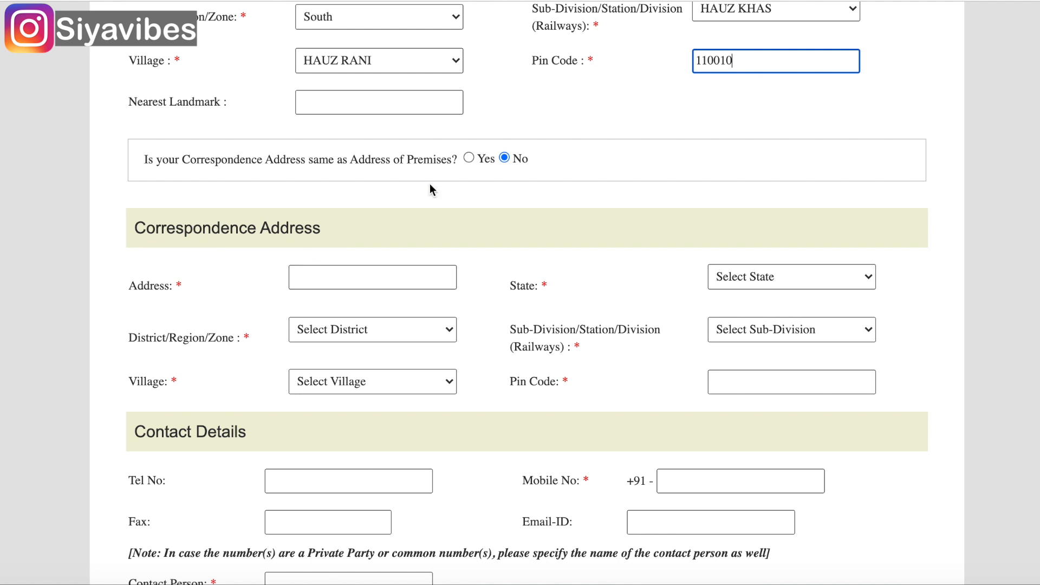
{"action": "left_click", "coordinate": [474, 159]}
Review the contact fields and apply for a registration period of 1 year.
{"action": "scroll", "coordinate": [550, 291], "scroll_direction": "down", "scroll_amount": 4}
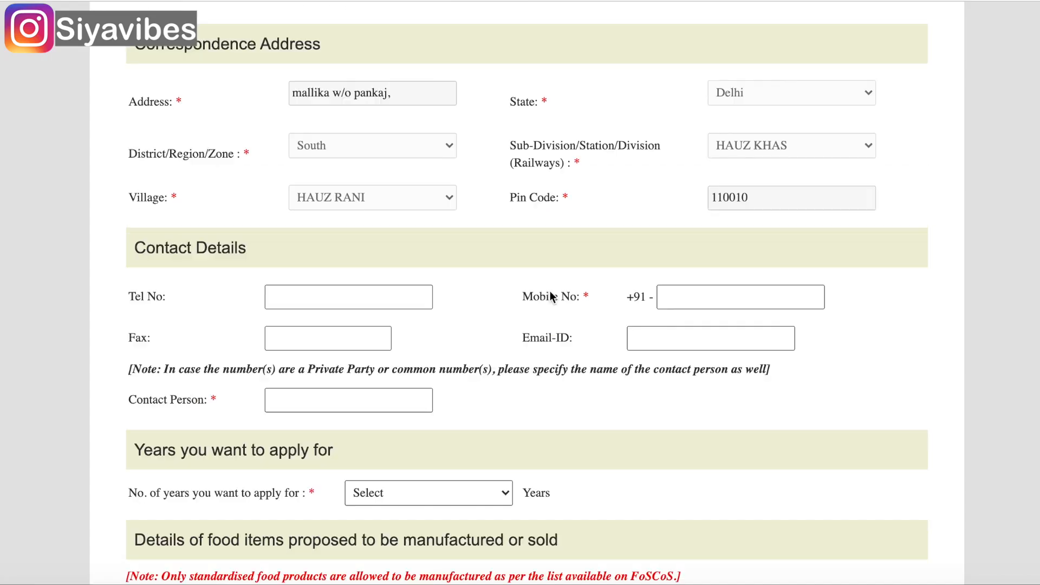
{"action": "scroll", "coordinate": [550, 293], "scroll_direction": "down", "scroll_amount": 2}
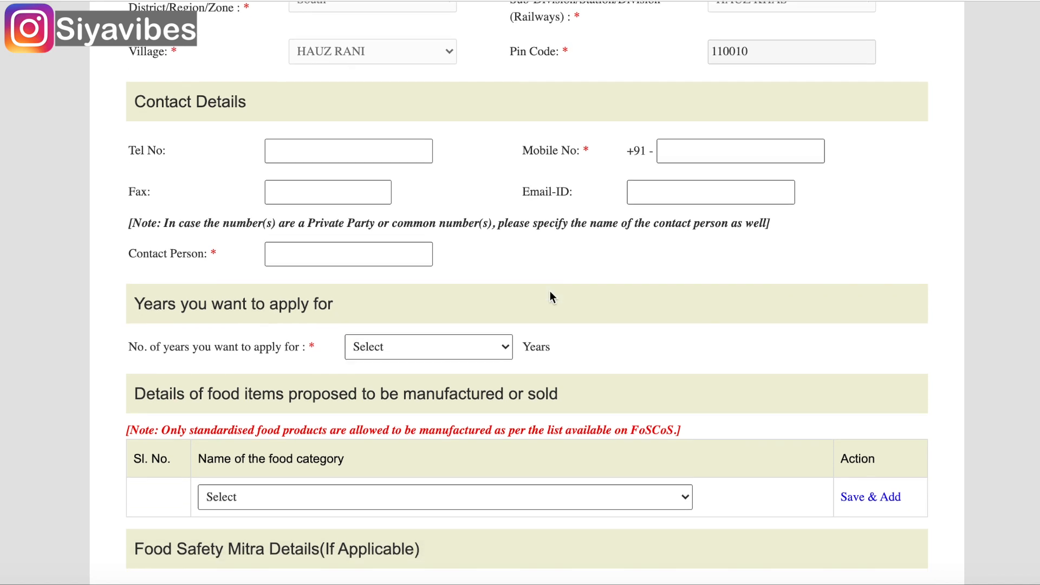
{"action": "scroll", "coordinate": [550, 291], "scroll_direction": "down", "scroll_amount": 1}
{"action": "scroll", "coordinate": [550, 291], "scroll_direction": "down", "scroll_amount": 1}
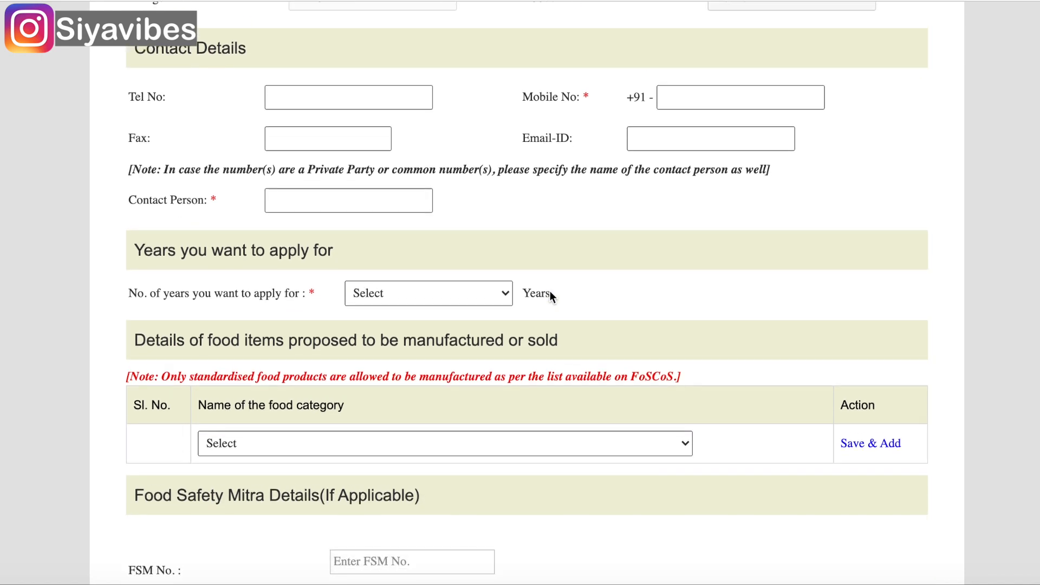
{"action": "left_click", "coordinate": [678, 93]}
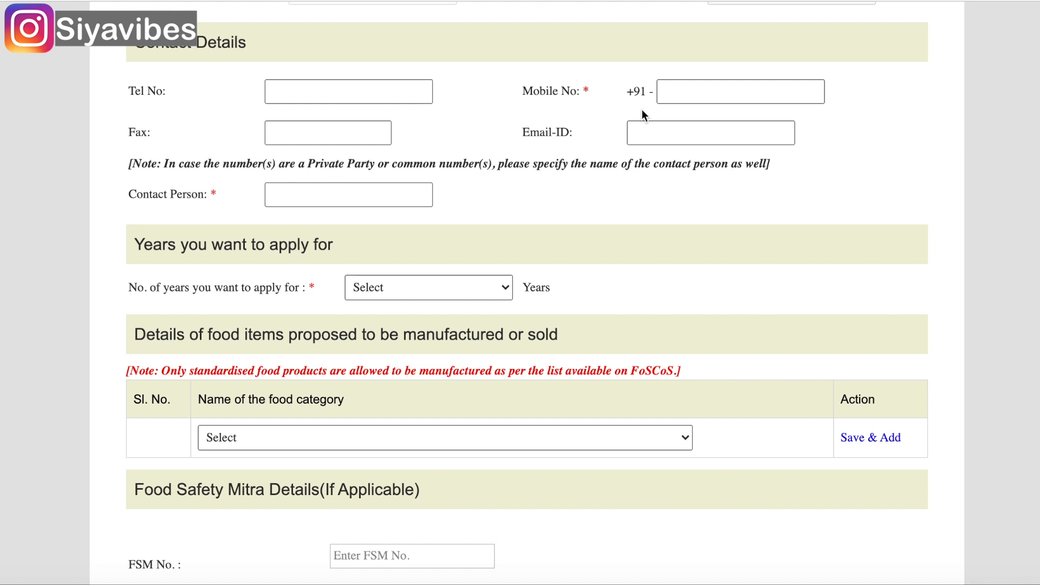
{"action": "left_click", "coordinate": [686, 91]}
{"action": "scroll", "coordinate": [686, 91], "scroll_direction": "up", "scroll_amount": 4}
{"action": "scroll", "coordinate": [687, 93], "scroll_direction": "down", "scroll_amount": 3}
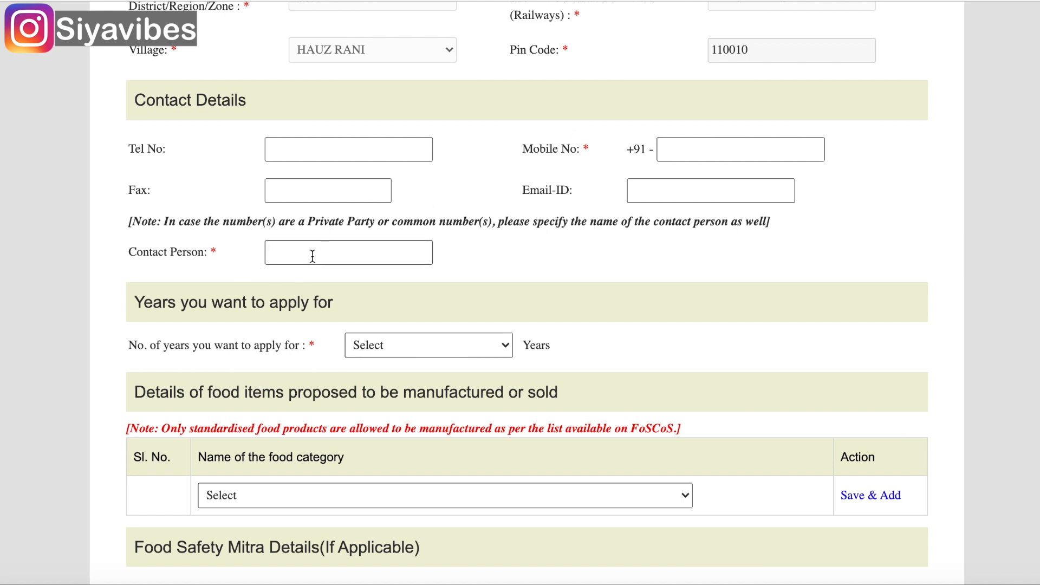
{"action": "scroll", "coordinate": [313, 256], "scroll_direction": "down", "scroll_amount": 1}
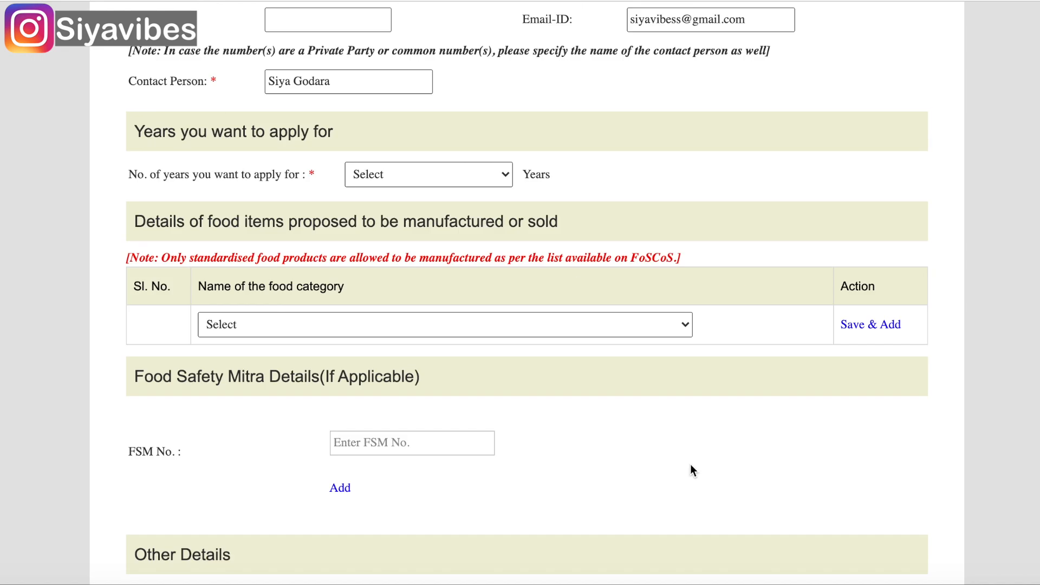
{"action": "left_click", "coordinate": [476, 177]}
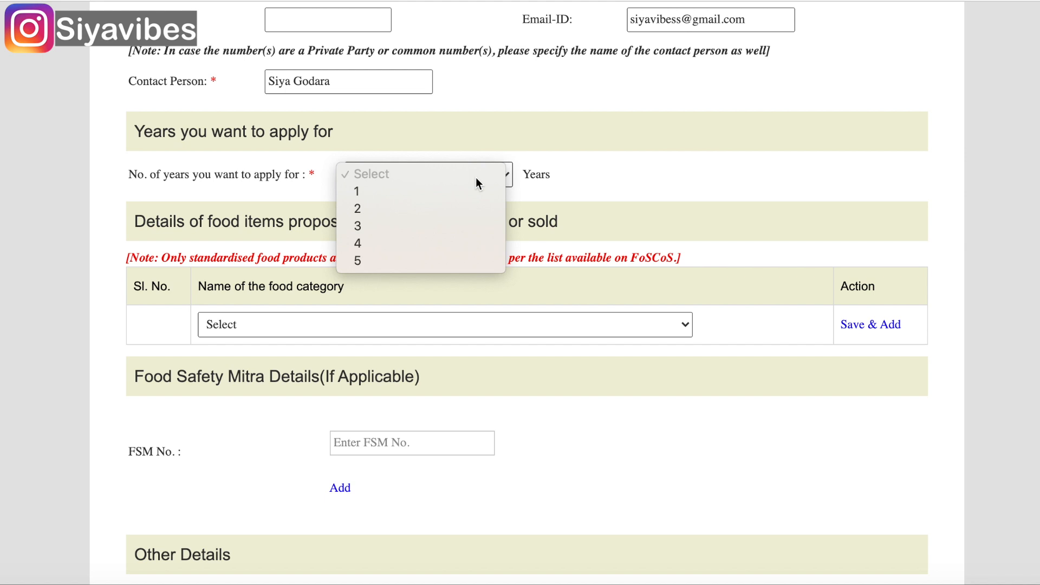
{"action": "left_click", "coordinate": [410, 191]}
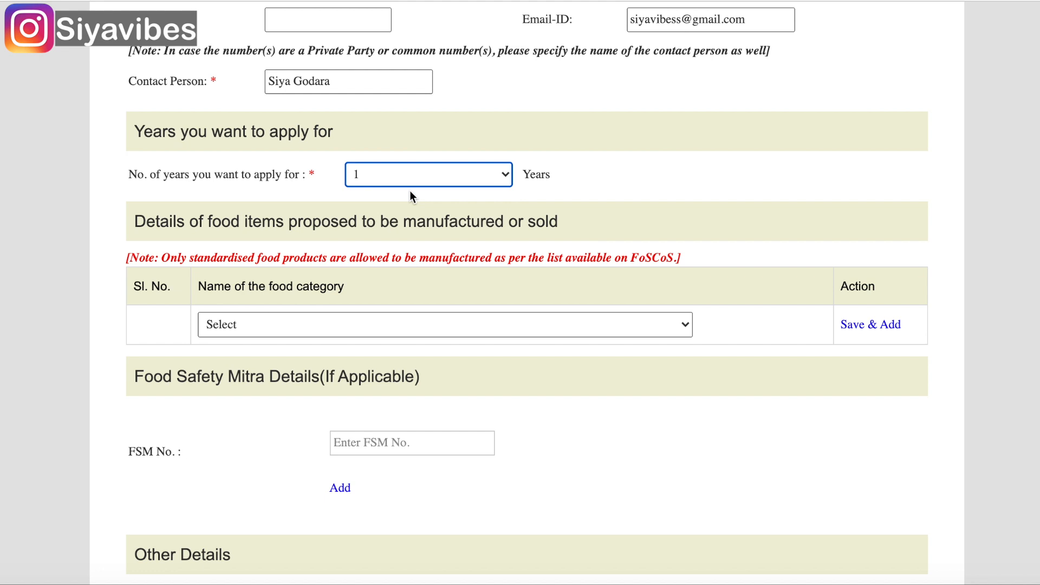
Add food categories 04 Fruits and vegetables and 01 Dairy products as rows 1 and 2.
{"action": "left_click", "coordinate": [363, 325]}
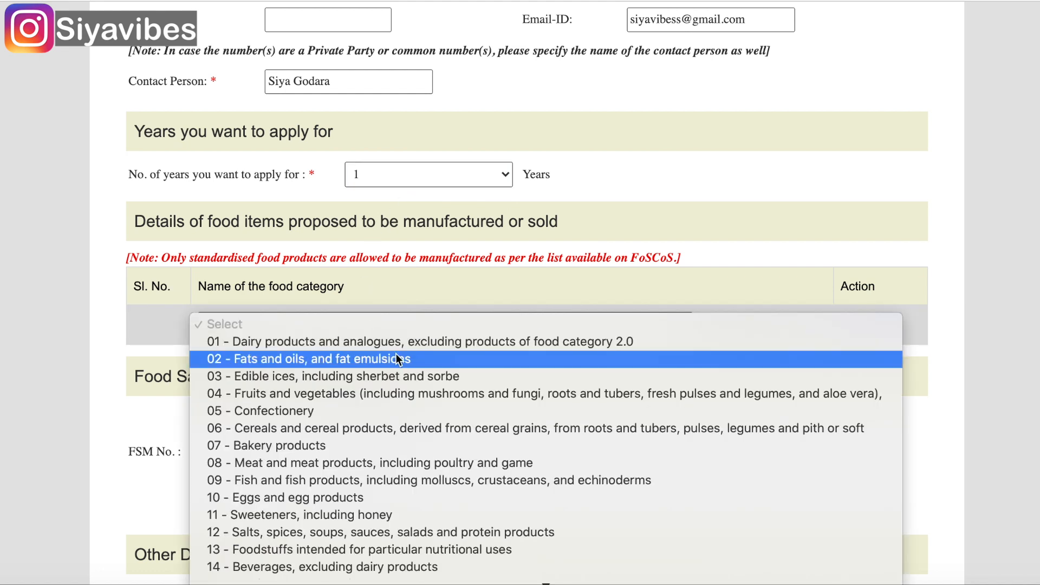
{"action": "left_click", "coordinate": [343, 393]}
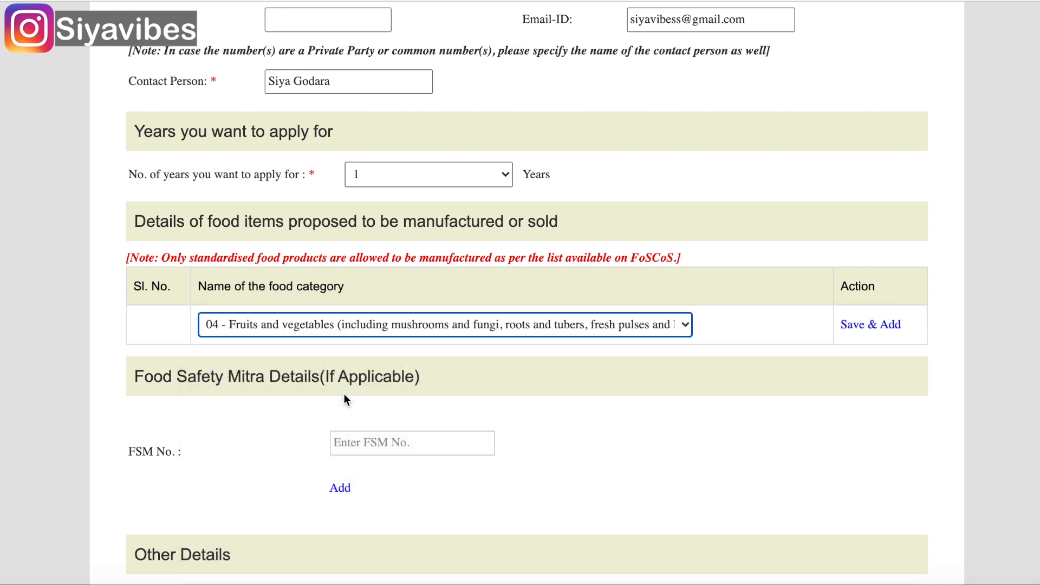
{"action": "scroll", "coordinate": [873, 258], "scroll_direction": "down", "scroll_amount": 1}
{"action": "left_click", "coordinate": [871, 273]}
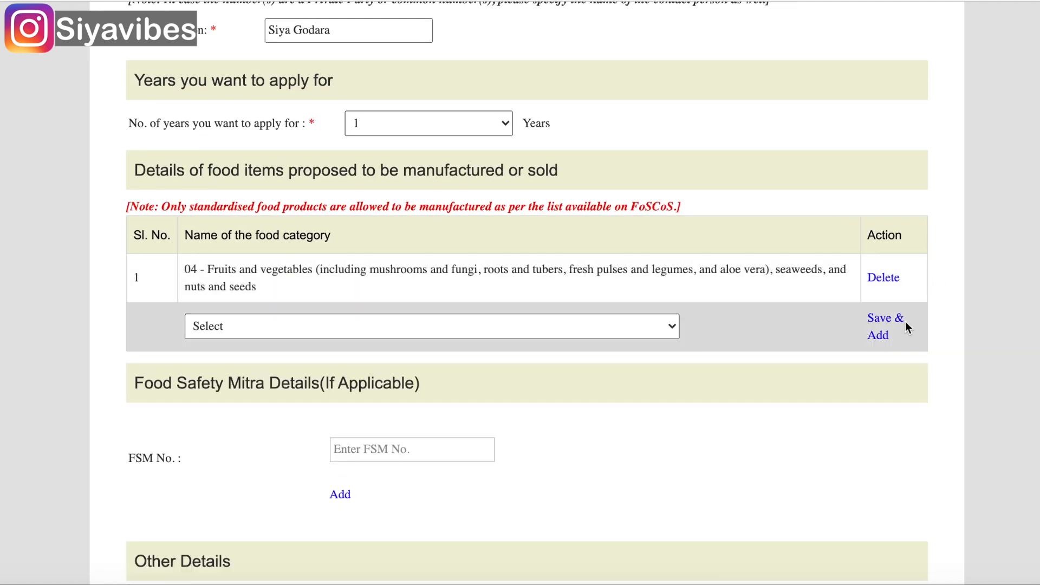
{"action": "left_click", "coordinate": [418, 324]}
{"action": "left_click", "coordinate": [410, 343]}
{"action": "left_click", "coordinate": [869, 336]}
{"action": "scroll", "coordinate": [589, 312], "scroll_direction": "down", "scroll_amount": 3}
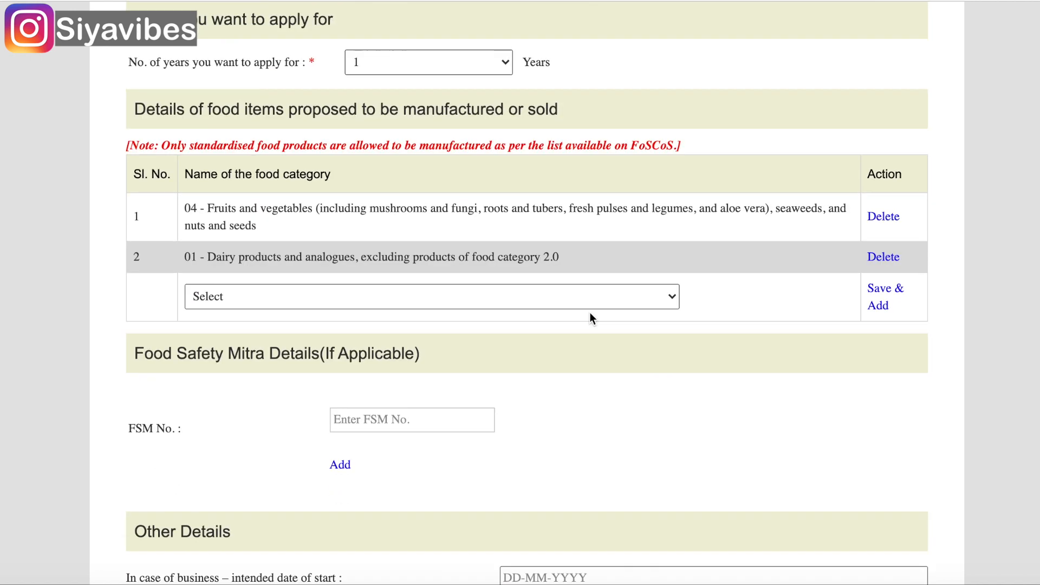
Add categories 13, 07 Bakery and 18 Indian sweets, then save and continue to sign-up.
{"action": "left_click", "coordinate": [558, 274]}
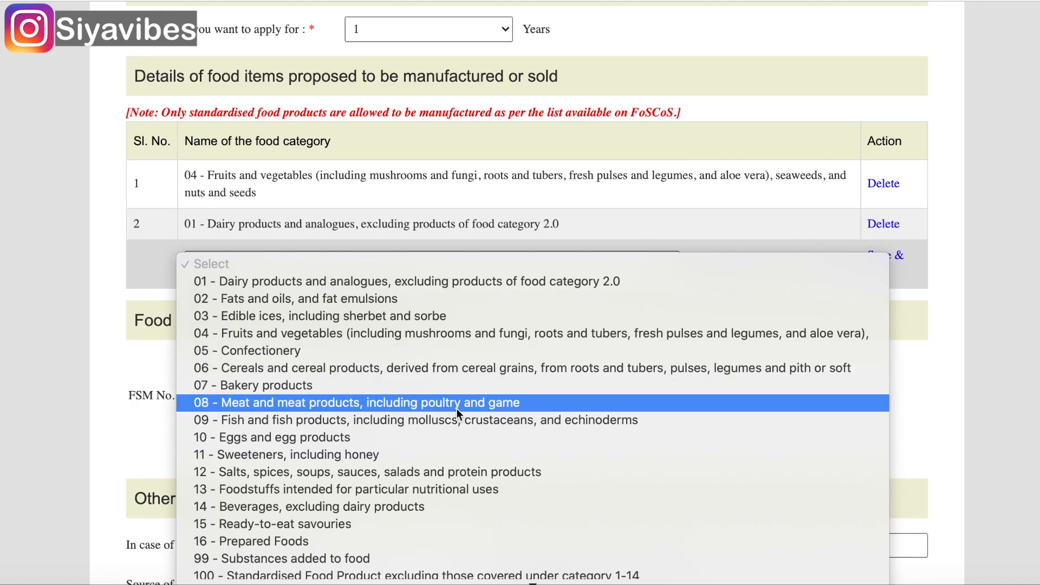
{"action": "left_click", "coordinate": [424, 496]}
{"action": "left_click", "coordinate": [466, 295]}
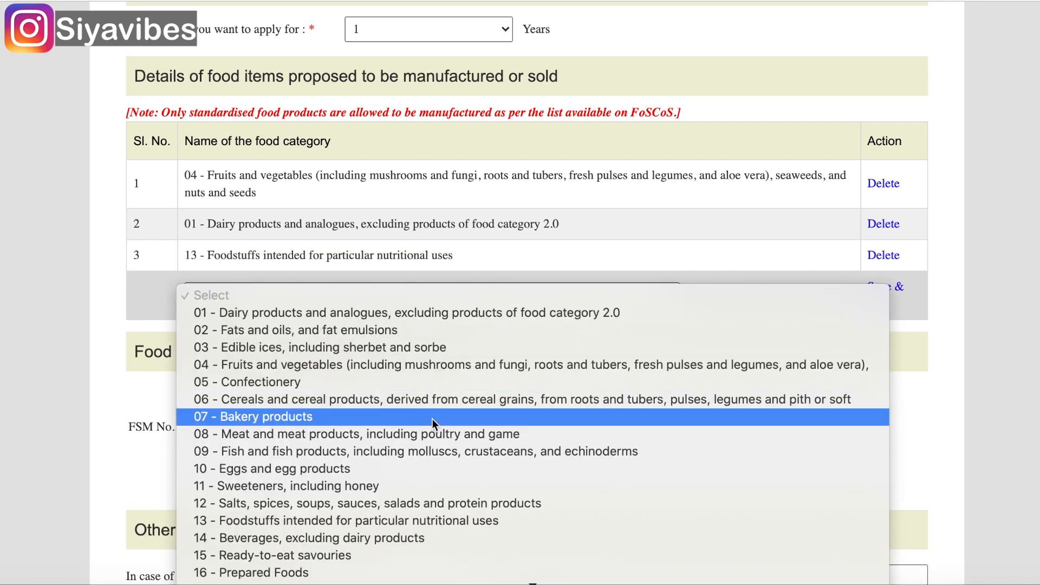
{"action": "left_click", "coordinate": [412, 387]}
{"action": "left_click", "coordinate": [512, 233]}
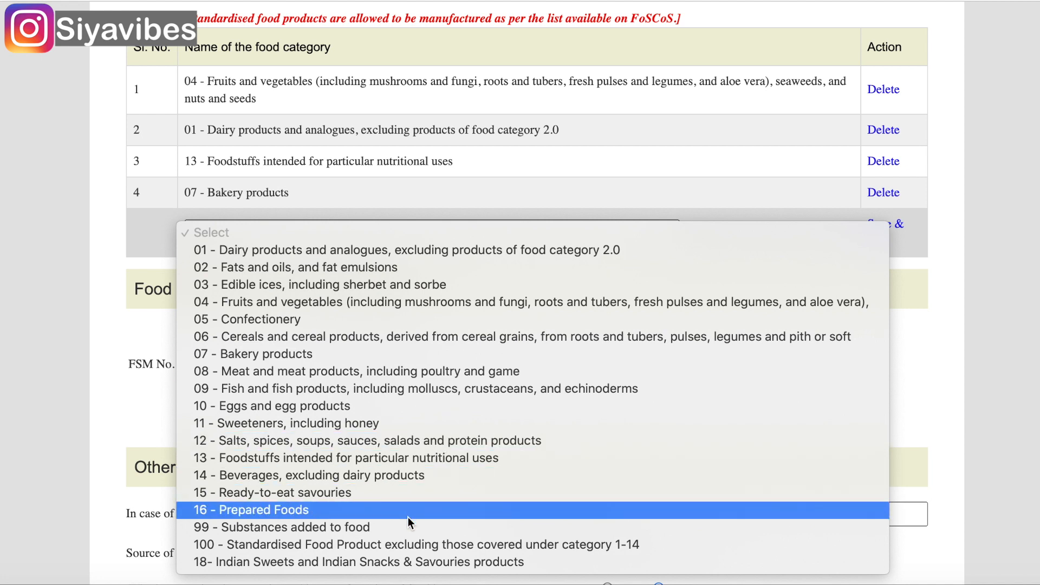
{"action": "left_click", "coordinate": [405, 566]}
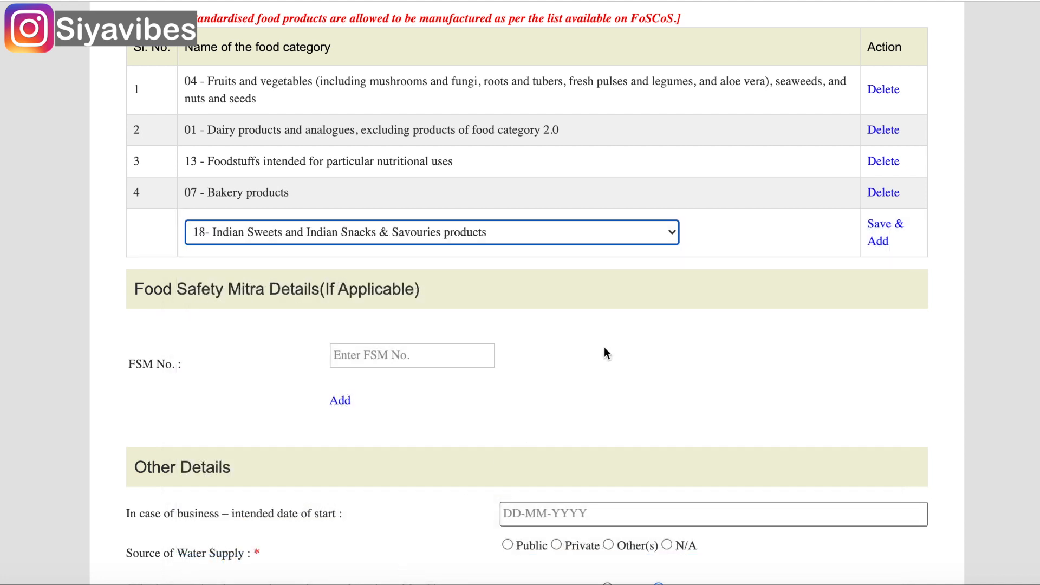
{"action": "left_click", "coordinate": [879, 240]}
{"action": "scroll", "coordinate": [551, 405], "scroll_direction": "down", "scroll_amount": 6}
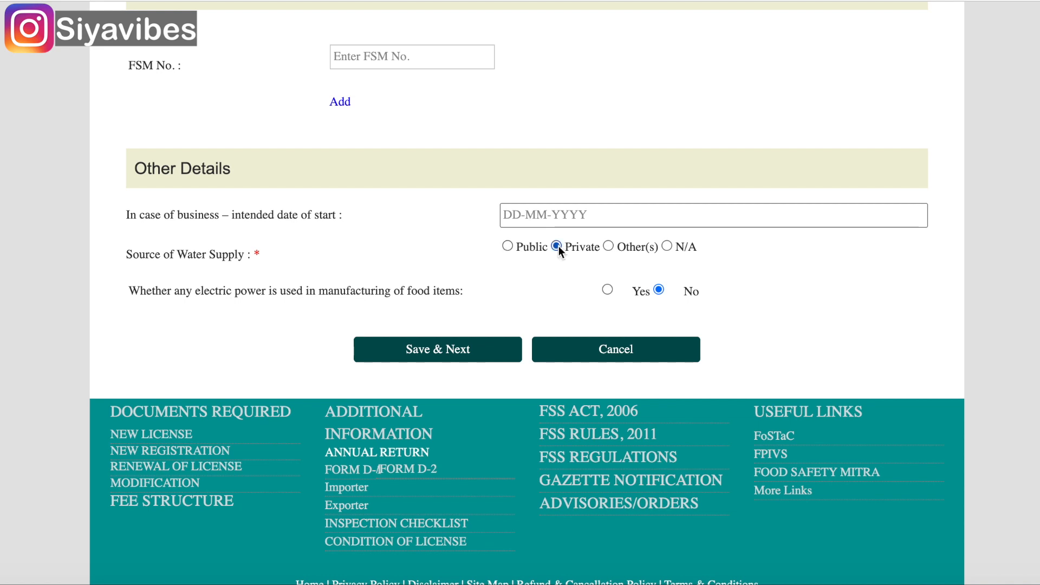
{"action": "left_click", "coordinate": [465, 362]}
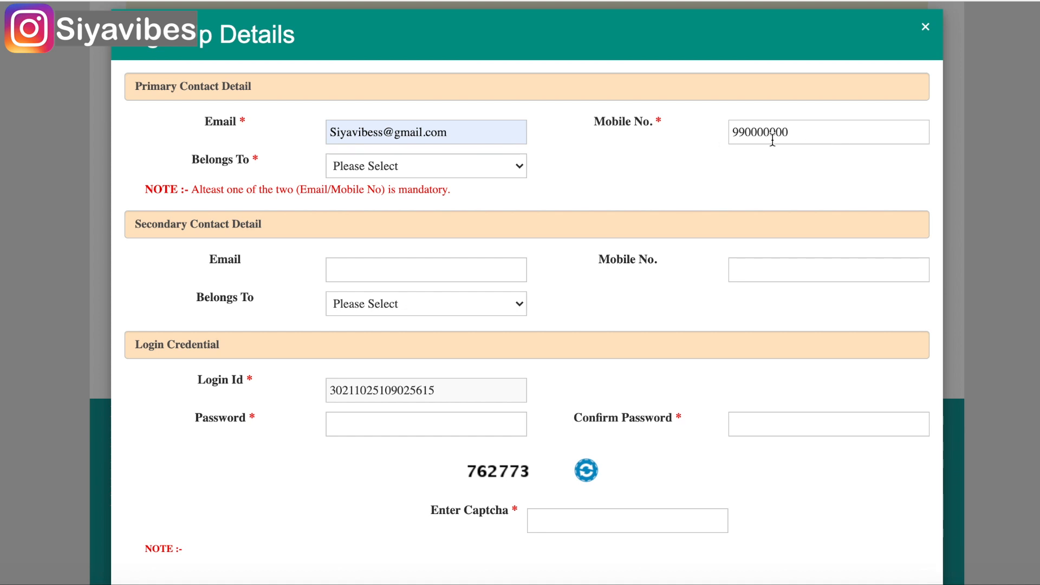
Set the primary contact's Belongs To as Self, enter password and captcha, and submit.
{"action": "left_click", "coordinate": [388, 168]}
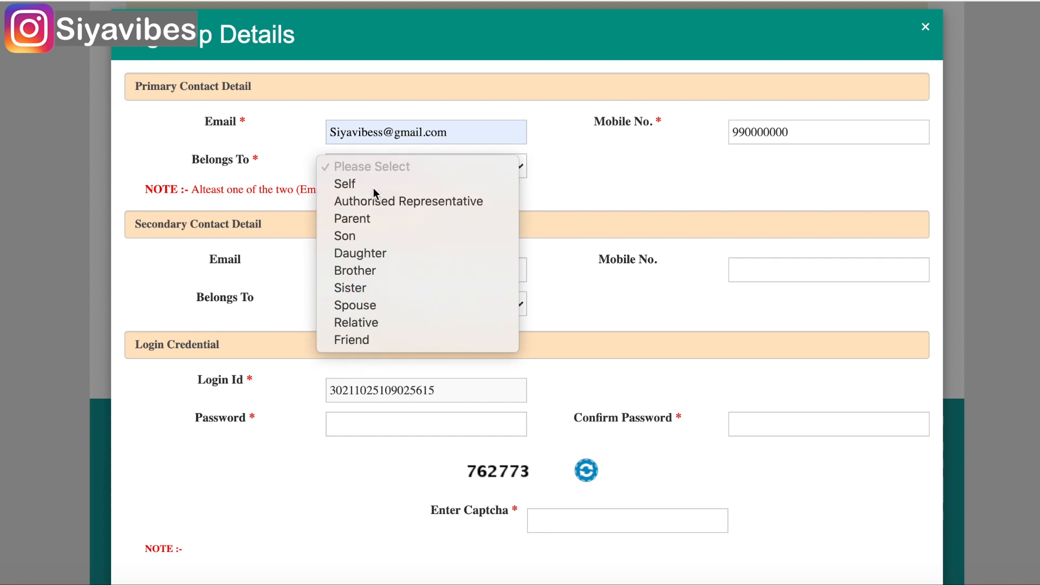
{"action": "left_click", "coordinate": [373, 185]}
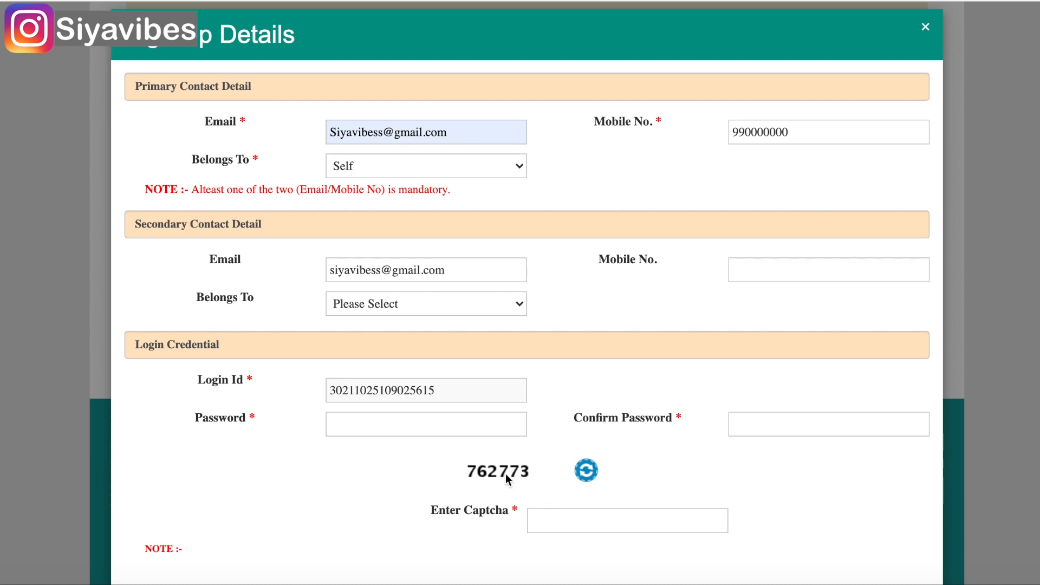
{"action": "left_click", "coordinate": [372, 424]}
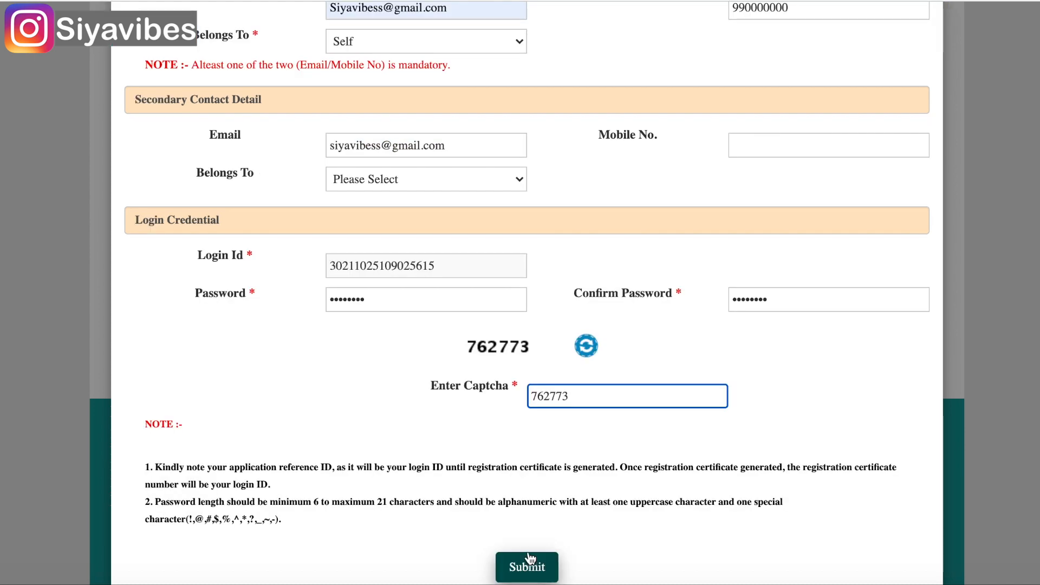
{"action": "left_click", "coordinate": [524, 569]}
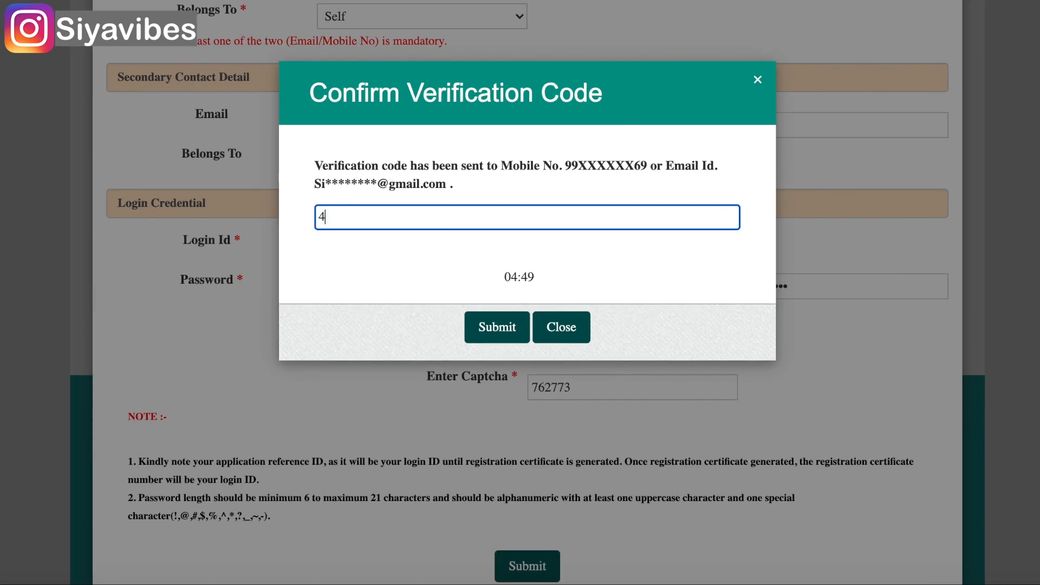
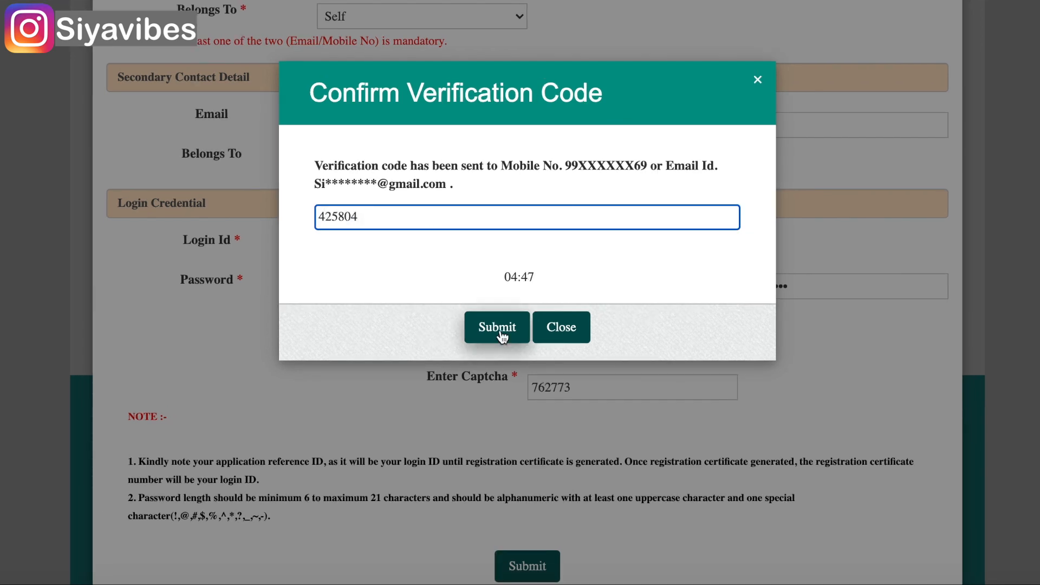
Enter the received verification code, confirm the sign-up success, and decline saving the password.
{"action": "left_click", "coordinate": [496, 332]}
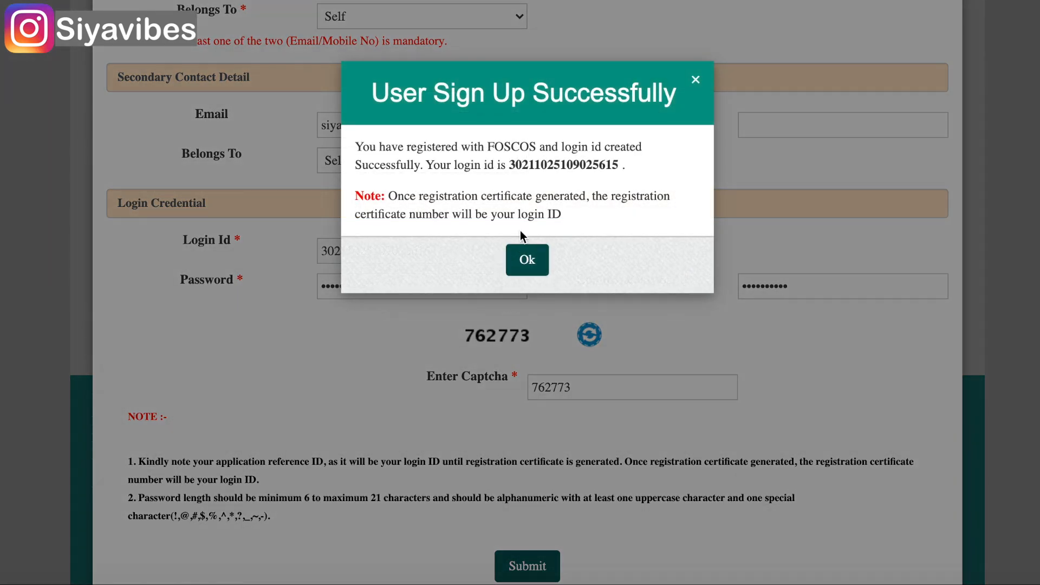
{"action": "left_click", "coordinate": [528, 258]}
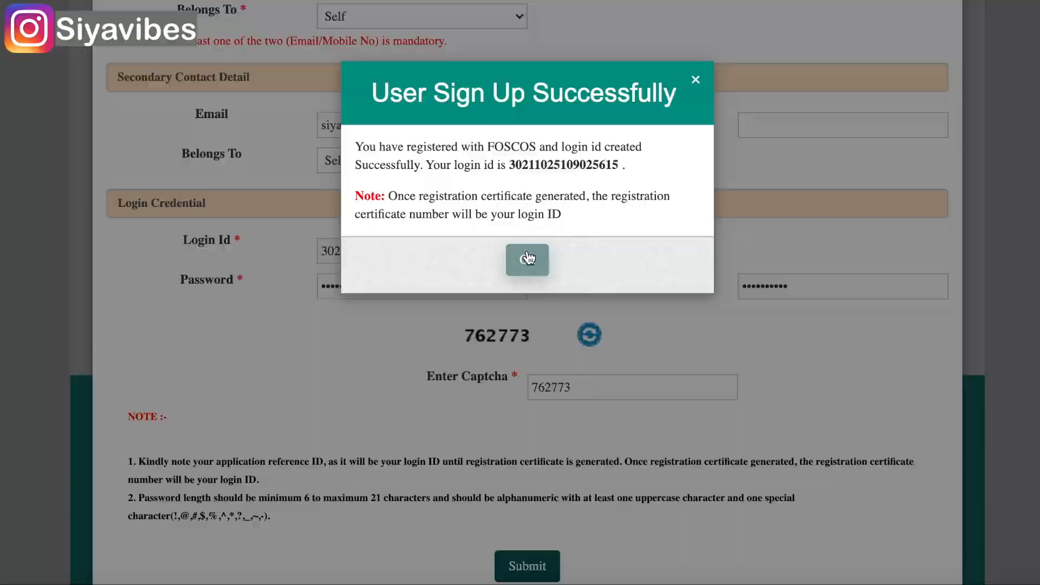
{"action": "left_click", "coordinate": [808, 202]}
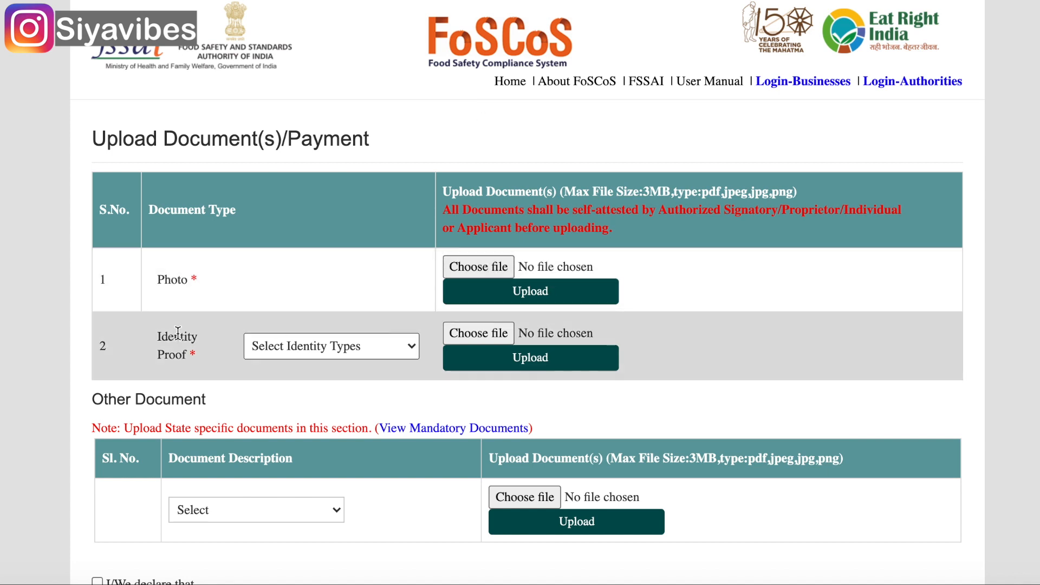
Choose Untitled.001.jpeg as the file for the Other Document upload.
{"action": "left_click", "coordinate": [351, 350]}
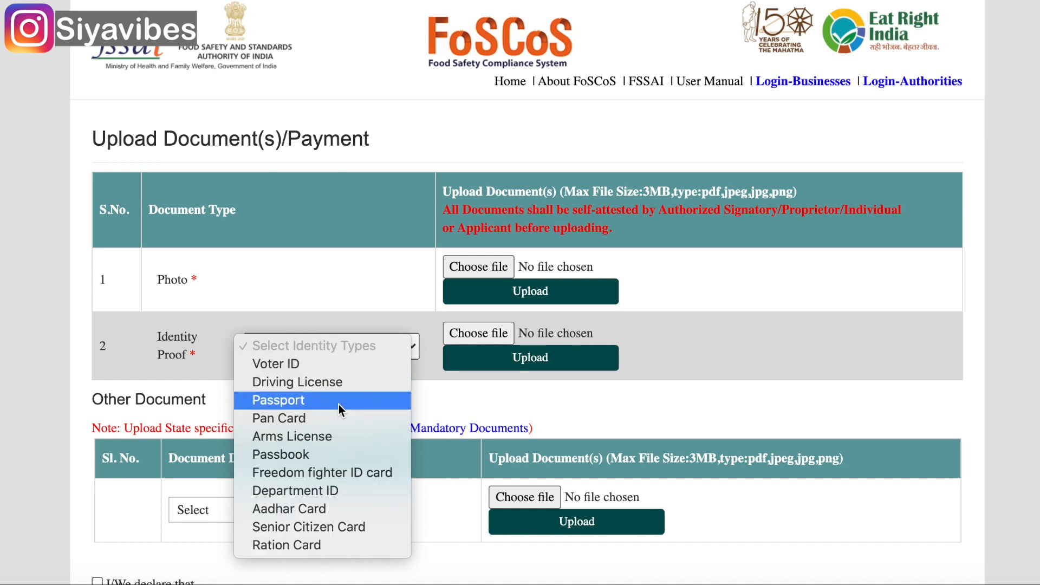
{"action": "left_click", "coordinate": [535, 424]}
{"action": "scroll", "coordinate": [535, 423], "scroll_direction": "down", "scroll_amount": 3}
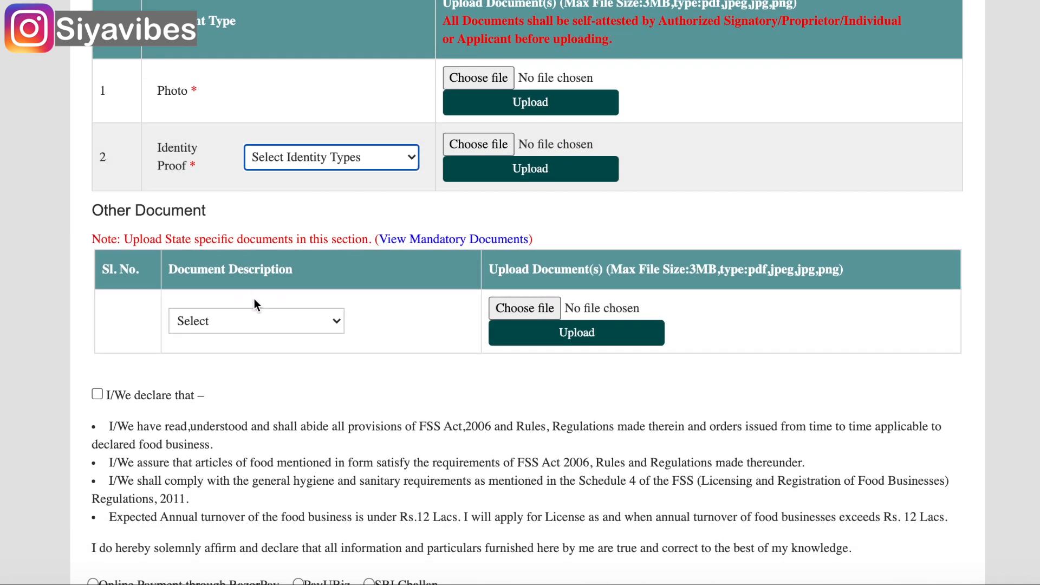
{"action": "left_click", "coordinate": [274, 325]}
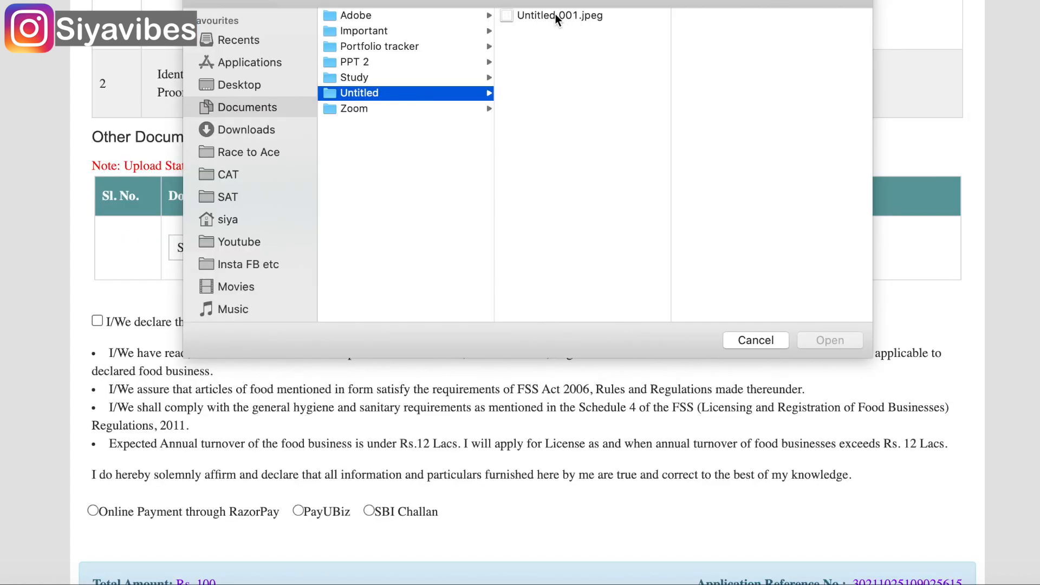
{"action": "double_click", "coordinate": [537, 12]}
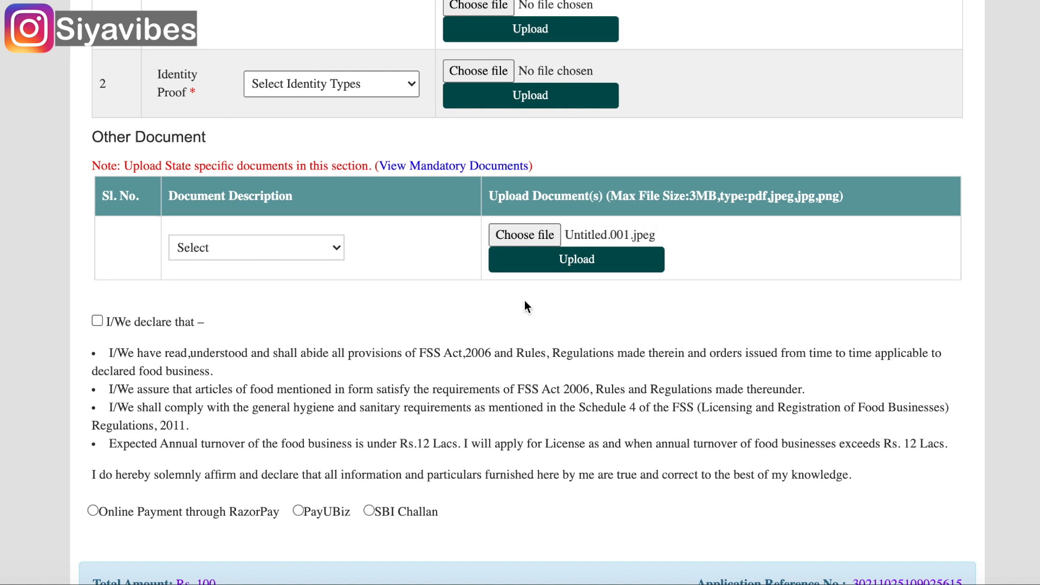
{"action": "left_click", "coordinate": [568, 267]}
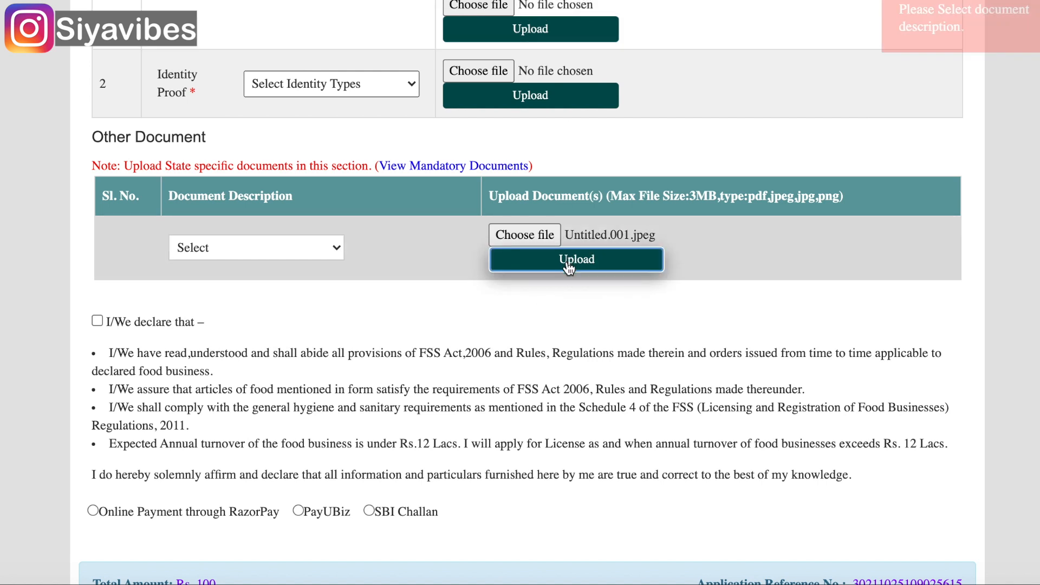
{"action": "left_click", "coordinate": [713, 334]}
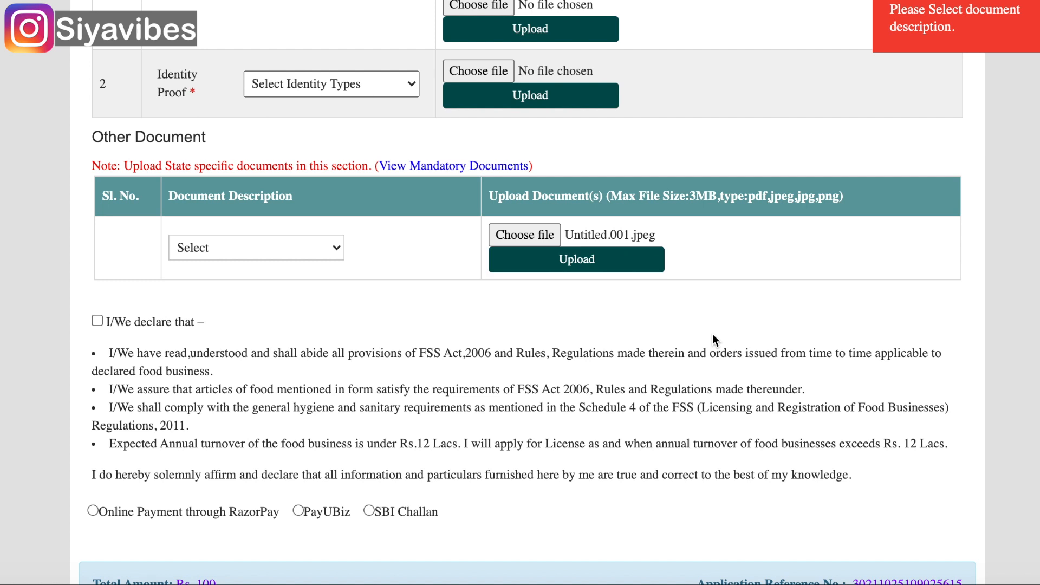
Describe the file as Proof of Premises and upload it as row 1.
{"action": "left_click", "coordinate": [249, 249]}
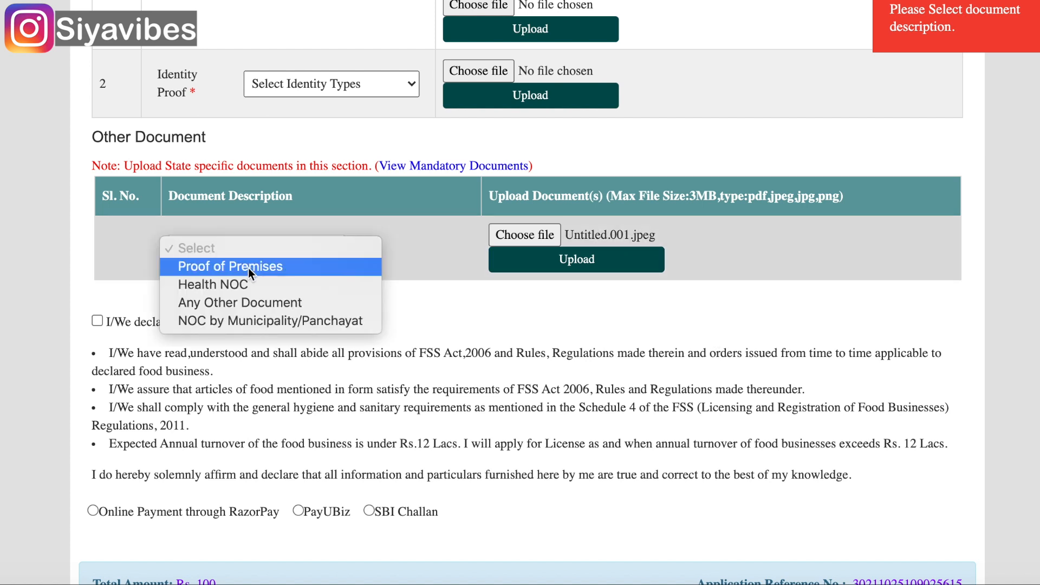
{"action": "left_click", "coordinate": [245, 267]}
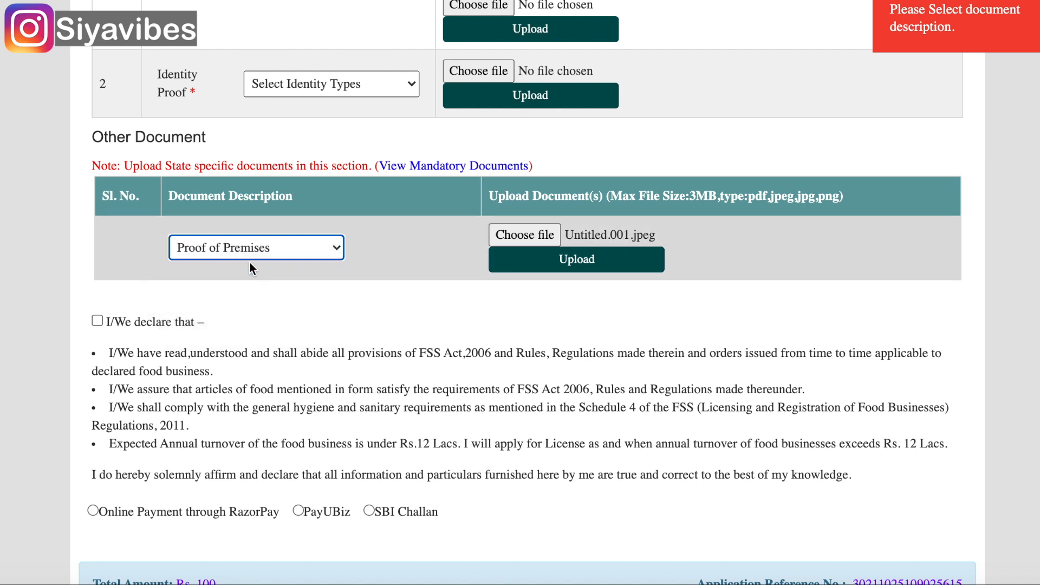
{"action": "scroll", "coordinate": [555, 302], "scroll_direction": "down", "scroll_amount": 5}
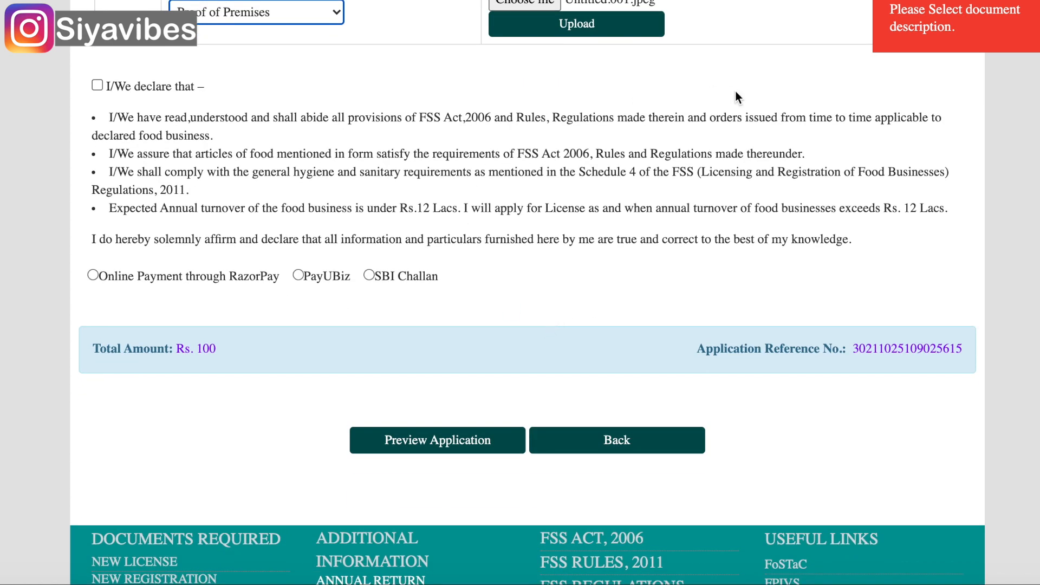
{"action": "scroll", "coordinate": [660, 111], "scroll_direction": "up", "scroll_amount": 2}
{"action": "scroll", "coordinate": [661, 115], "scroll_direction": "up", "scroll_amount": 1}
{"action": "left_click", "coordinate": [591, 151]}
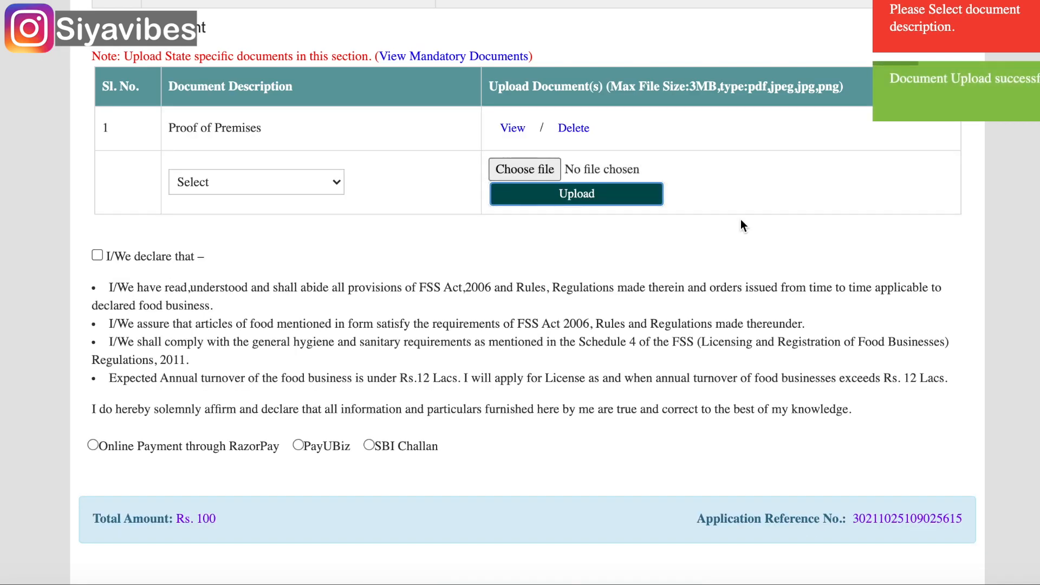
{"action": "scroll", "coordinate": [740, 219], "scroll_direction": "up", "scroll_amount": 3}
{"action": "scroll", "coordinate": [281, 219], "scroll_direction": "down", "scroll_amount": 4}
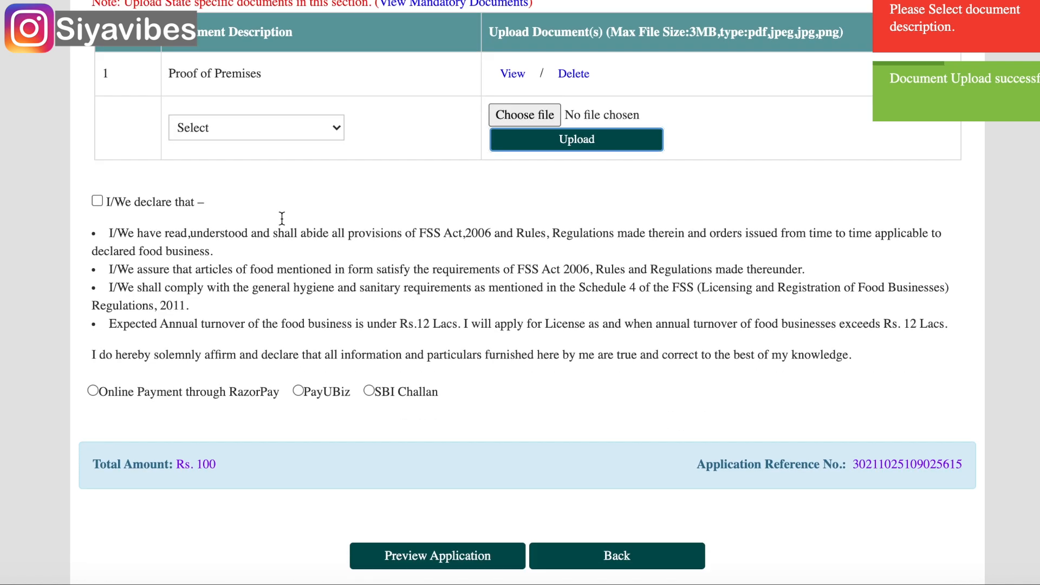
{"action": "scroll", "coordinate": [282, 219], "scroll_direction": "down", "scroll_amount": 1}
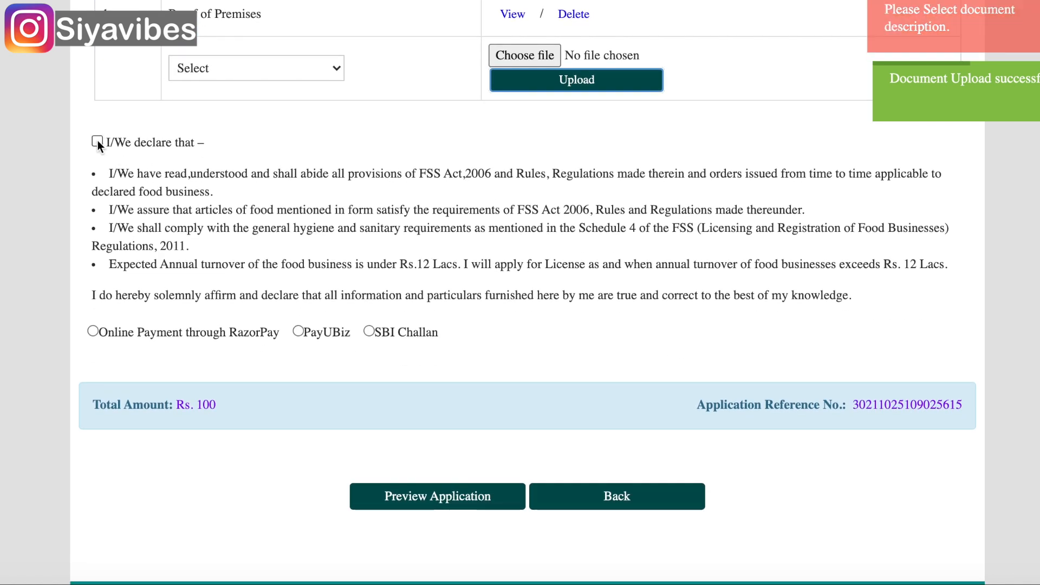
Tick the declaration and choose Online Payment through RazorPay for the Rs. 100 fee.
{"action": "left_click", "coordinate": [97, 141]}
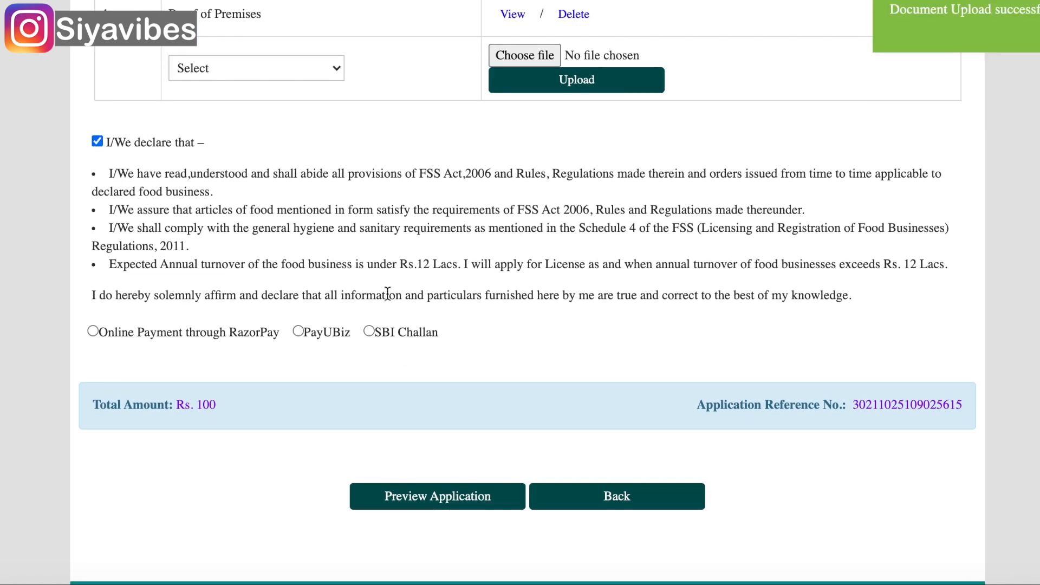
{"action": "scroll", "coordinate": [131, 266], "scroll_direction": "down", "scroll_amount": 2}
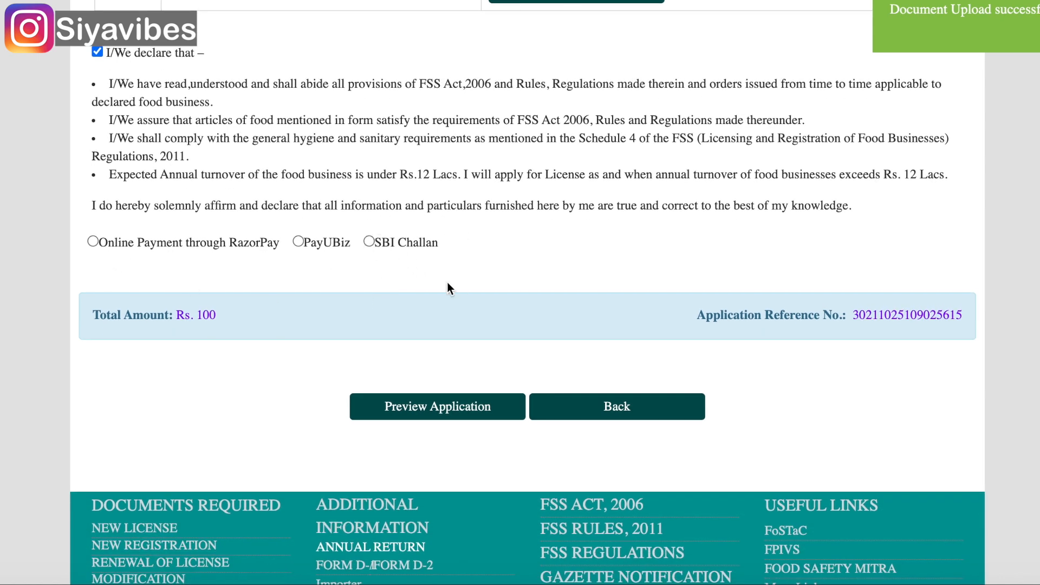
{"action": "left_click", "coordinate": [93, 242]}
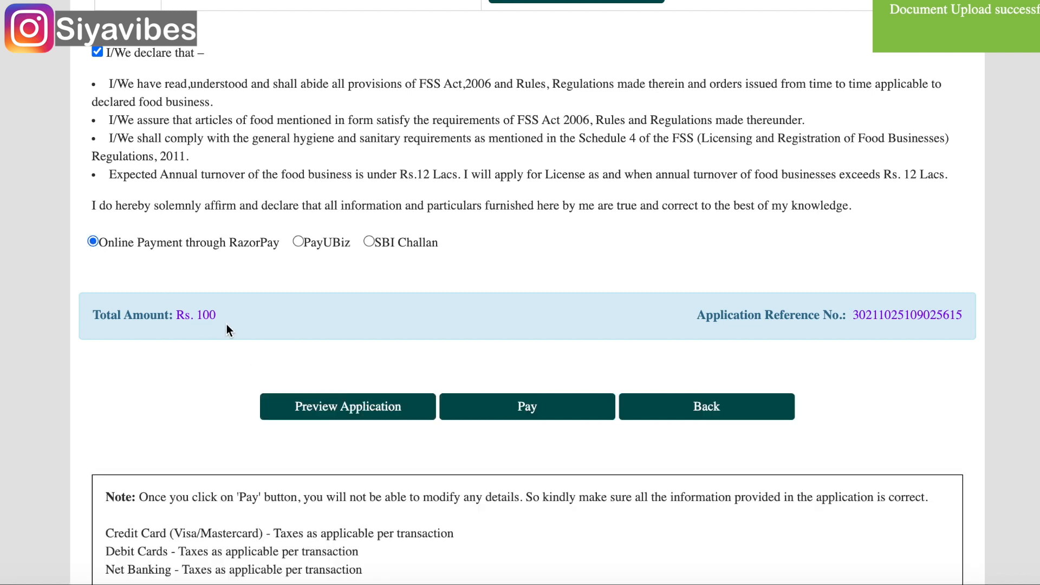